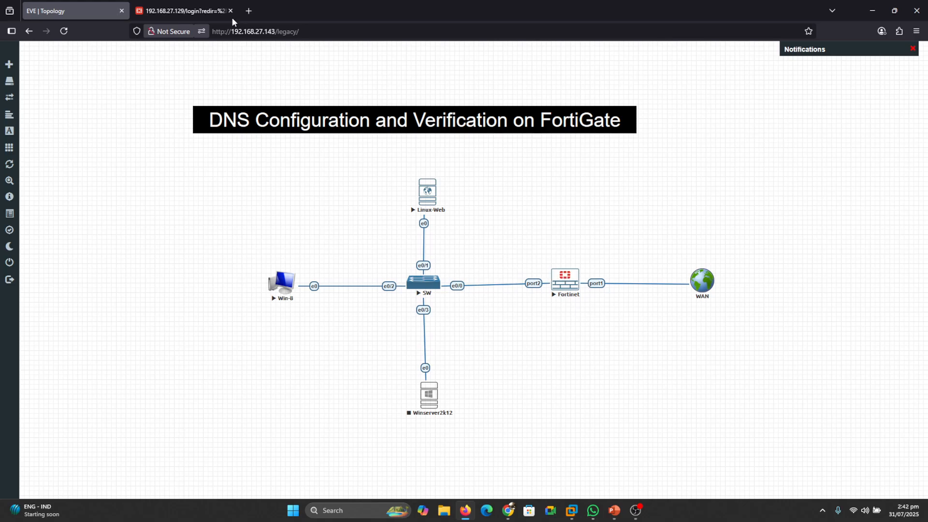
- Log in to the FortiGate web interface with the prefilled admin credentials
click(199, 6)
click(427, 309)
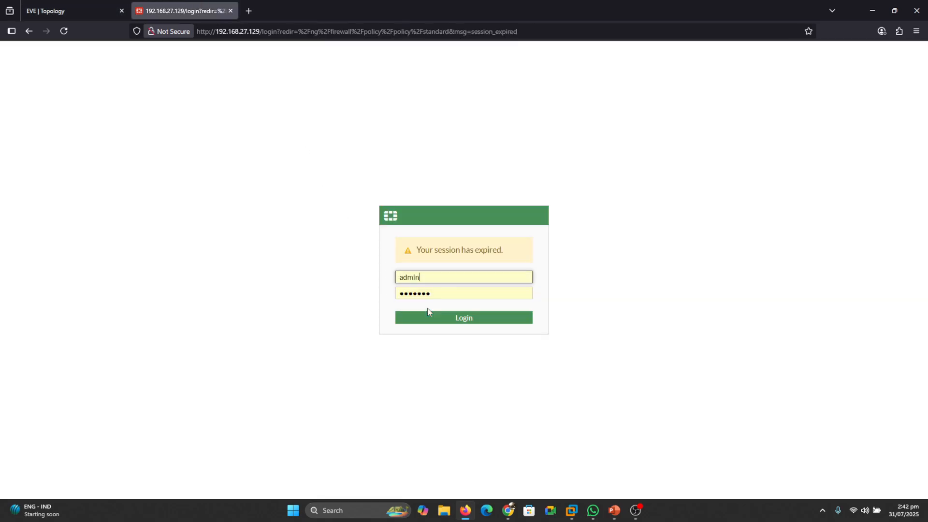
click(435, 317)
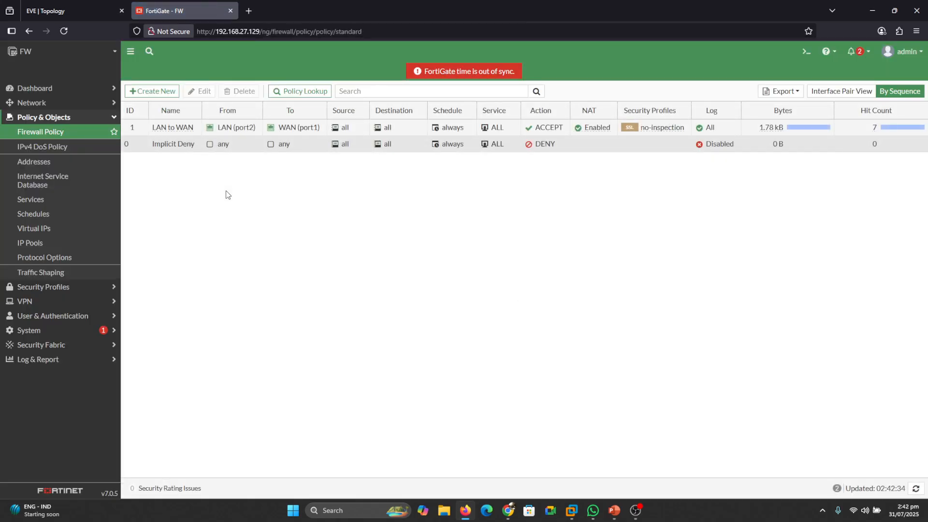
- Review the FortiGate's network interfaces and compare their ports with the EVE topology
click(32, 103)
click(34, 117)
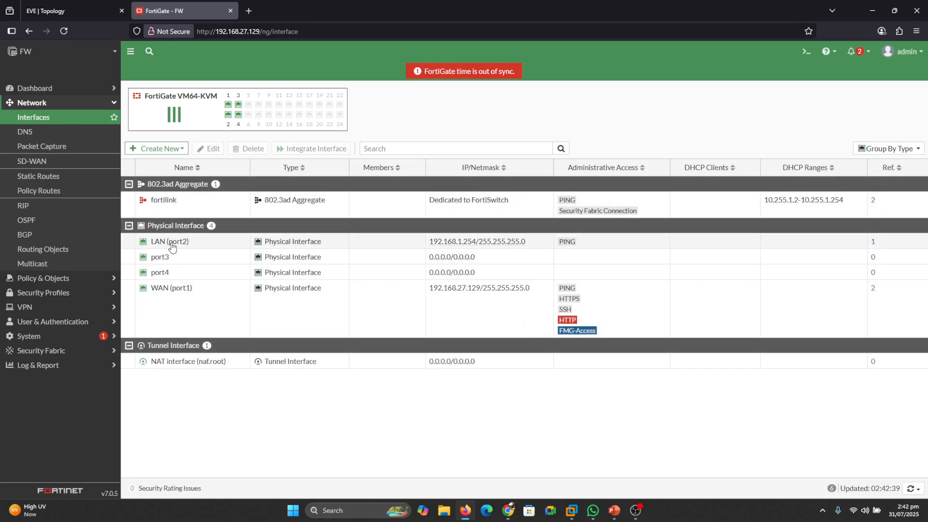
click(48, 2)
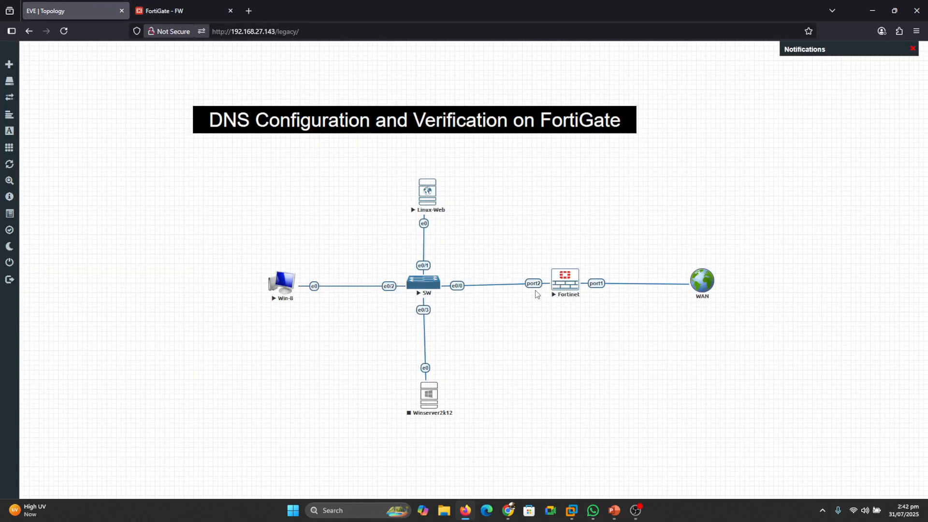
click(154, 9)
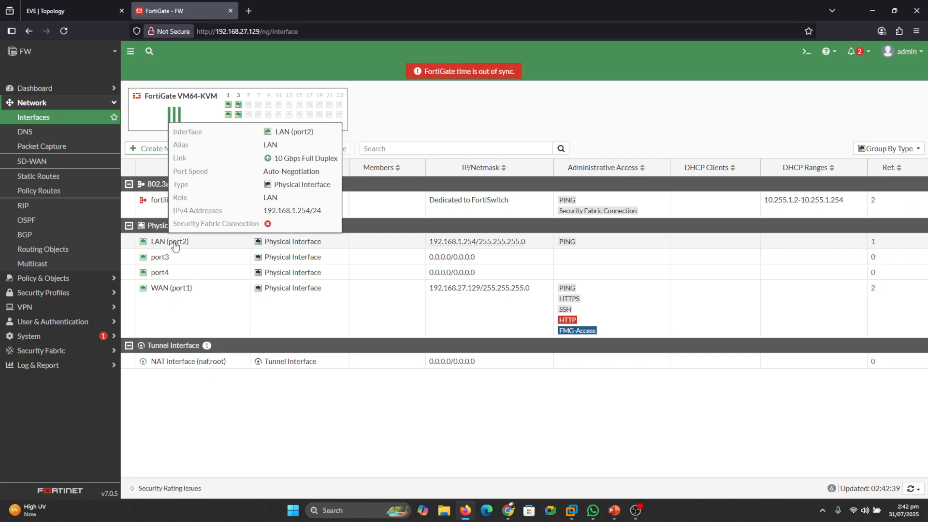
- View the firewall policy list to check the LAN to WAN rule
click(110, 102)
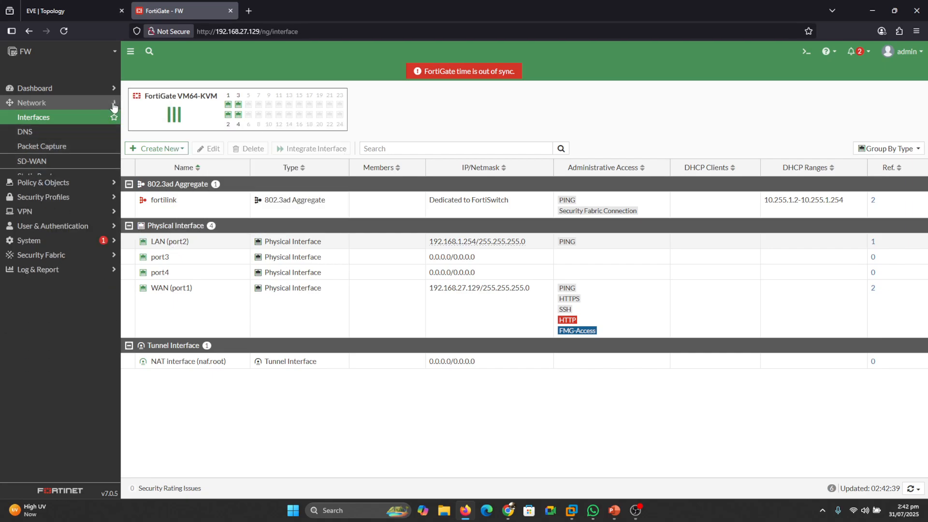
click(34, 118)
click(44, 132)
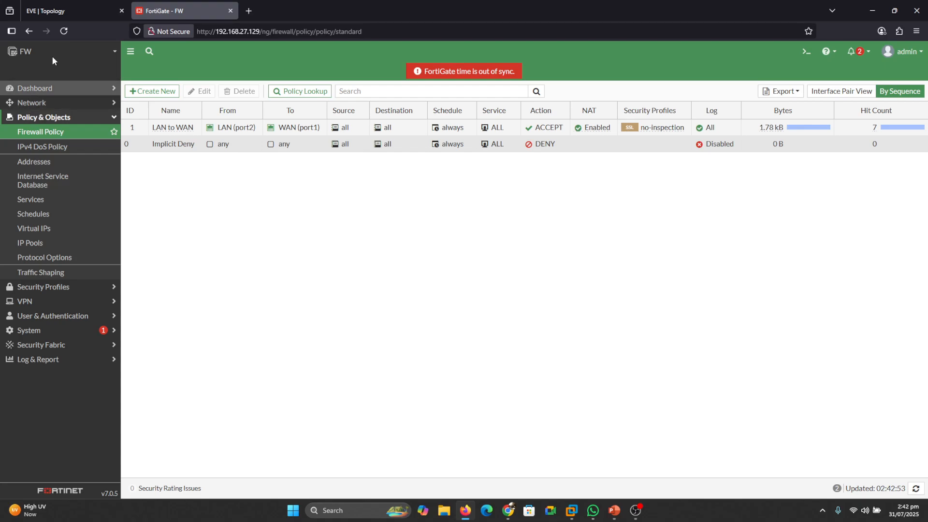
- Open the Linux-Web node's console from the EVE topology and test internet connectivity by pinging 1.1.1.1
click(54, 13)
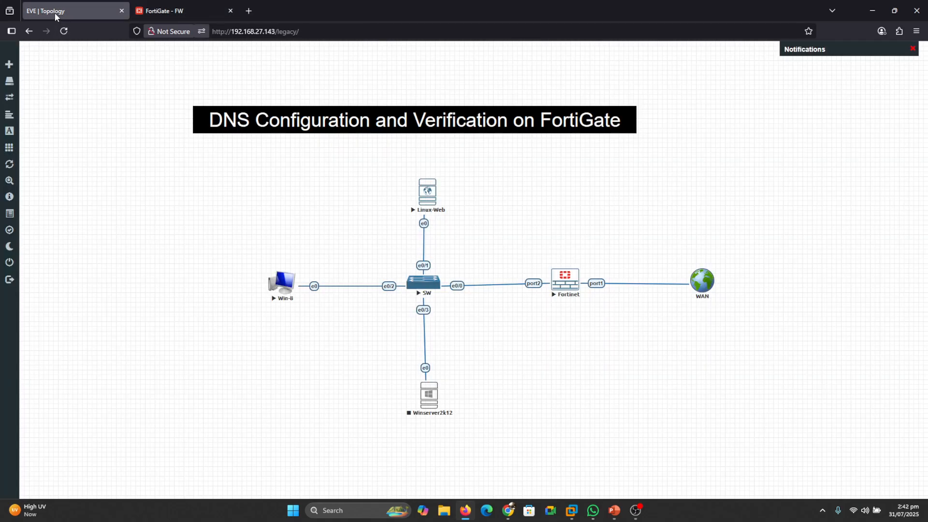
click(421, 203)
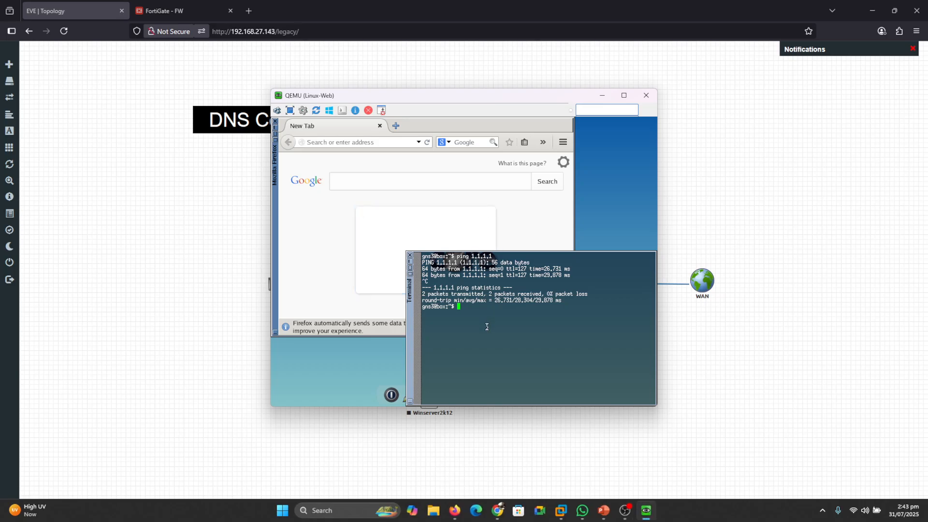
key(Up)
key(Return)
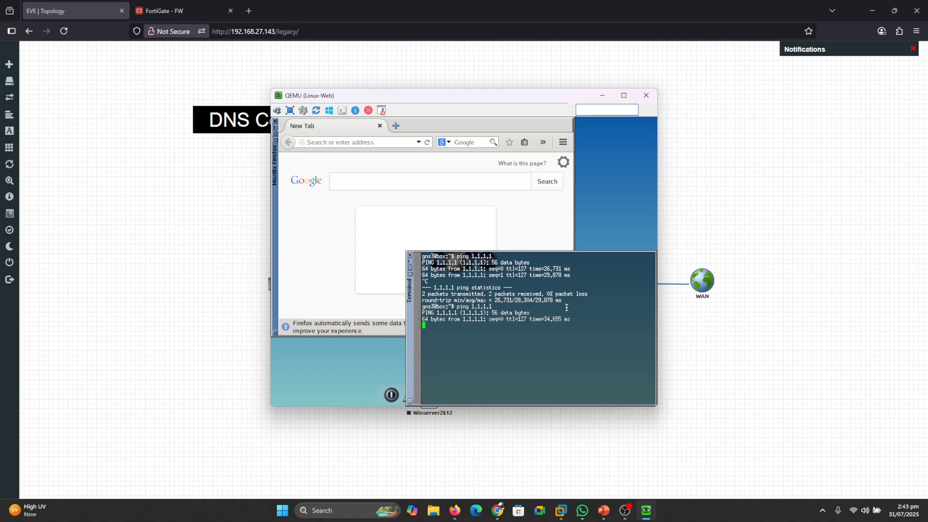
key(ctrl+c)
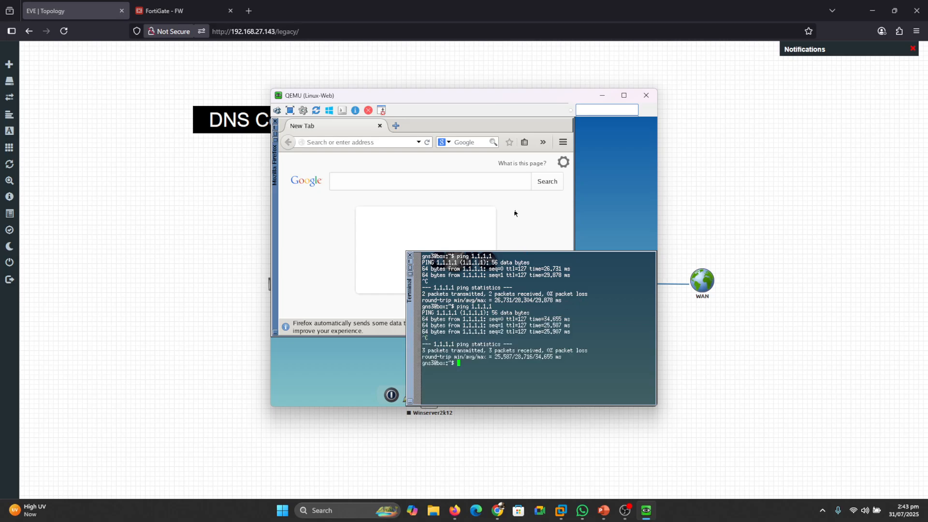
- Load localhost in the Linux-Web machine's Firefox to check its web server, then minimize the console
click(339, 143)
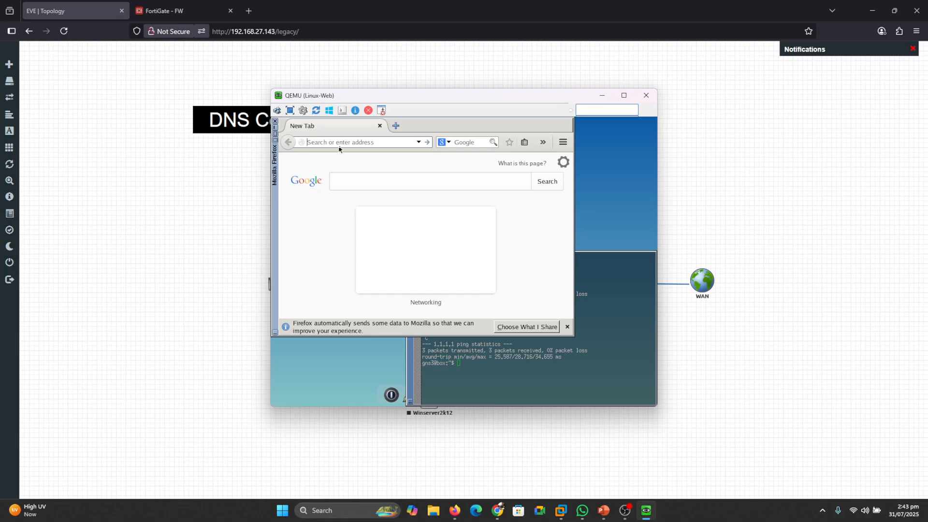
text(lo)
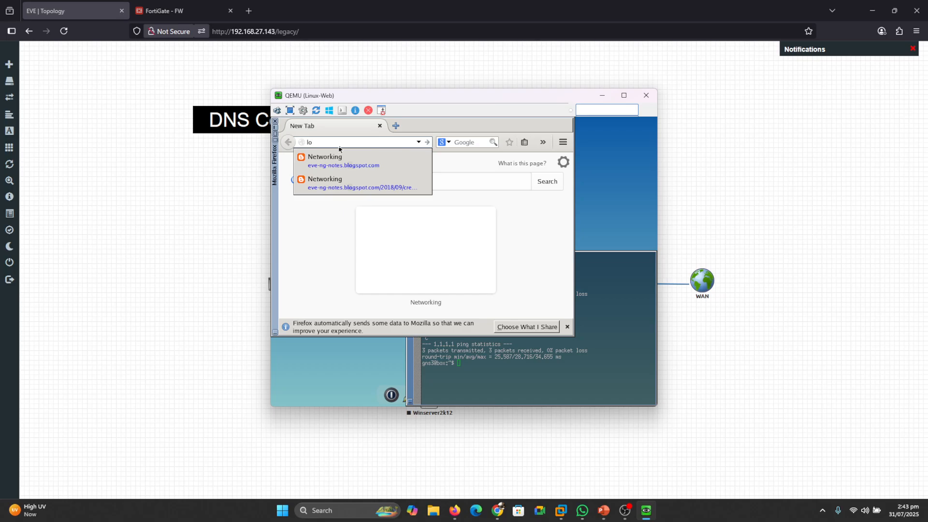
text(c)
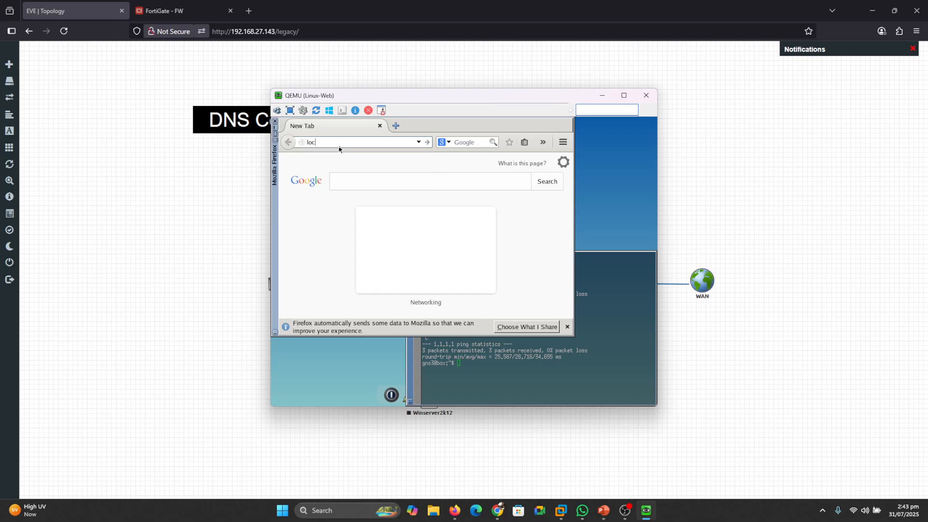
text(alhost)
key(Return)
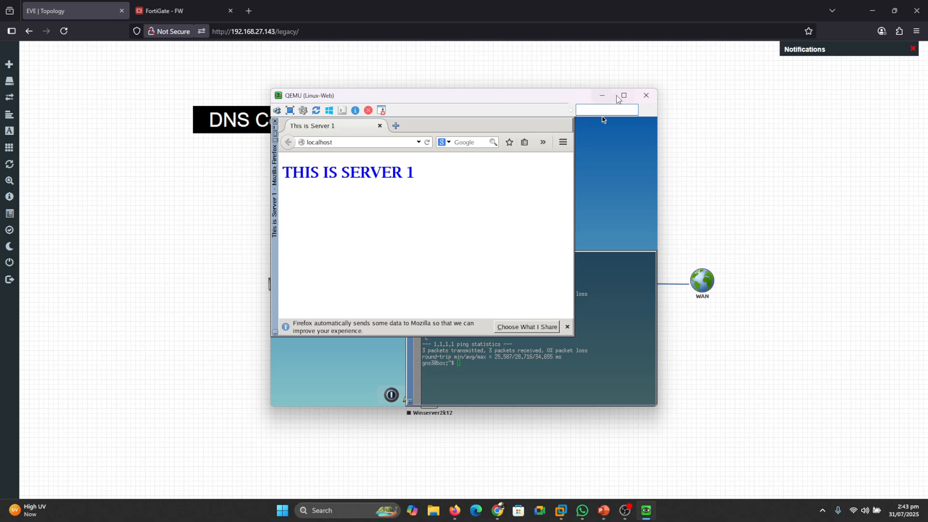
click(602, 95)
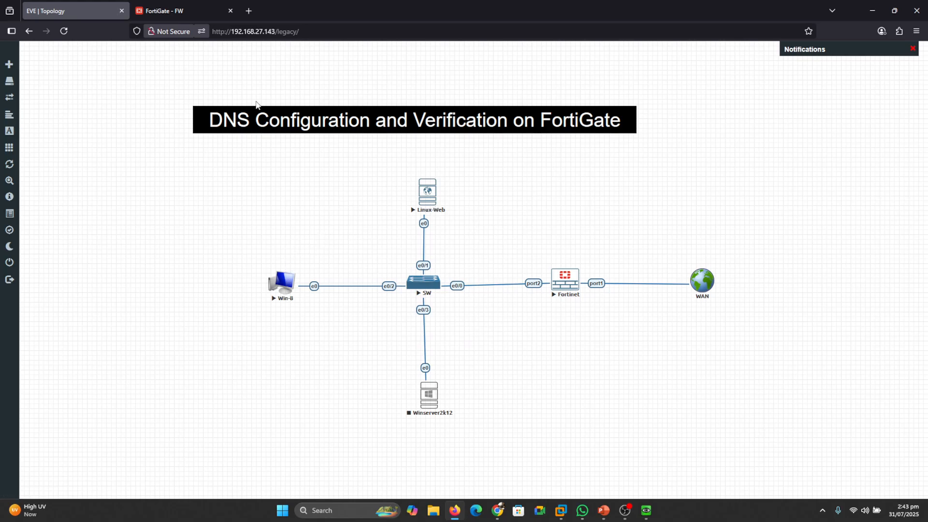
- Return to the FortiGate interface and view its network DNS settings
click(178, 10)
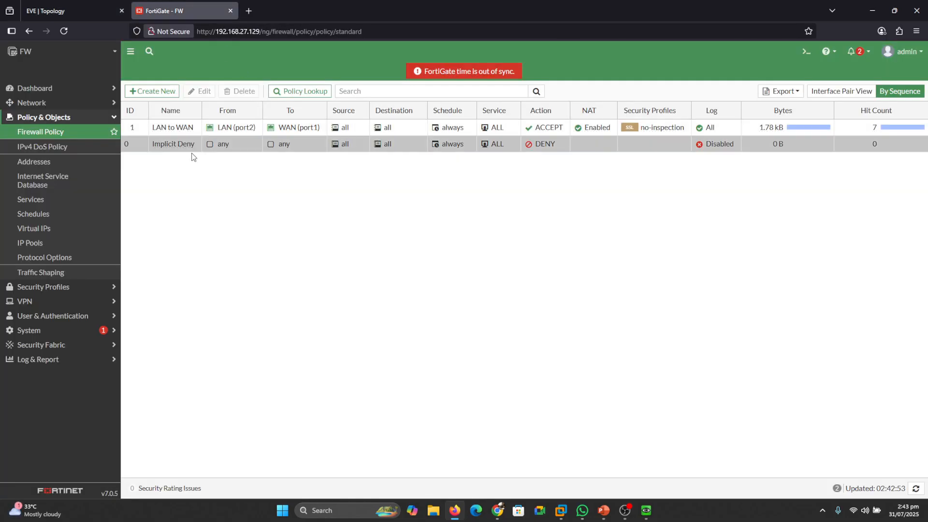
click(27, 103)
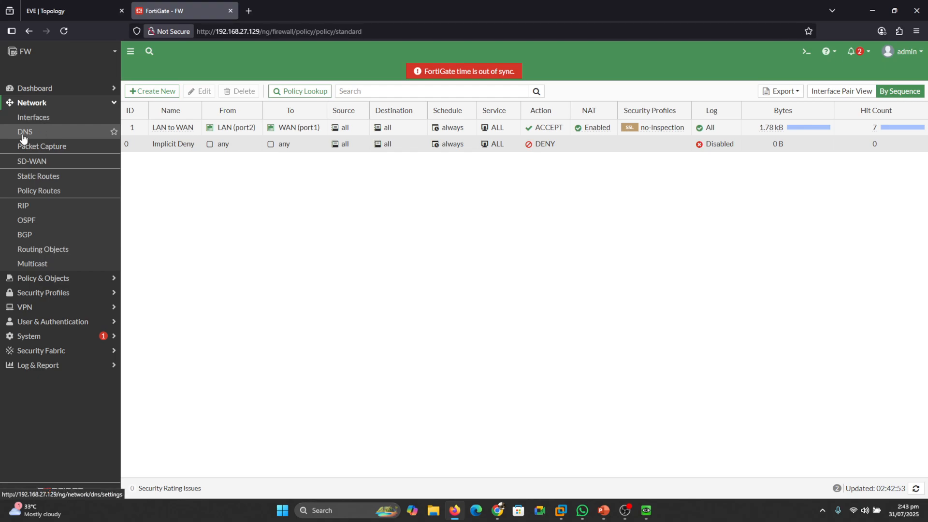
click(23, 132)
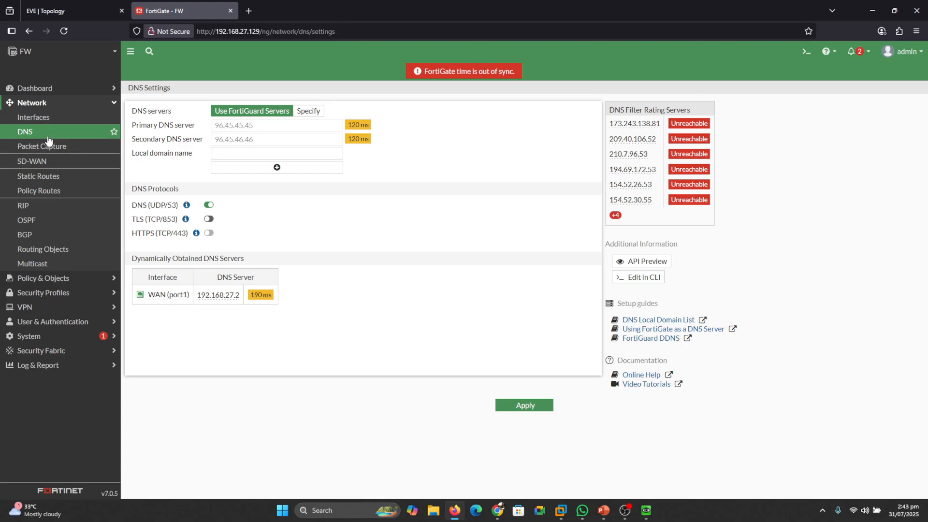
- Enable the DNS Database feature in the system's Feature Visibility settings and apply the change
click(29, 337)
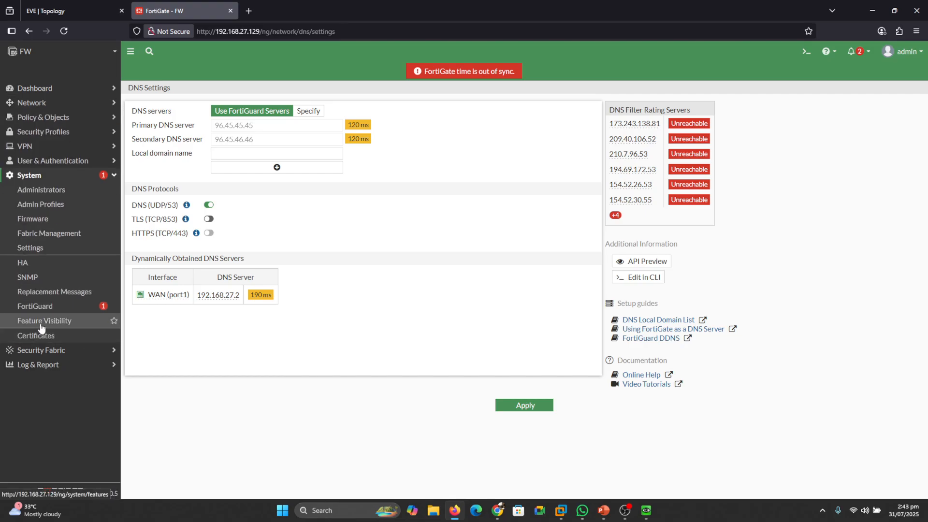
click(41, 327)
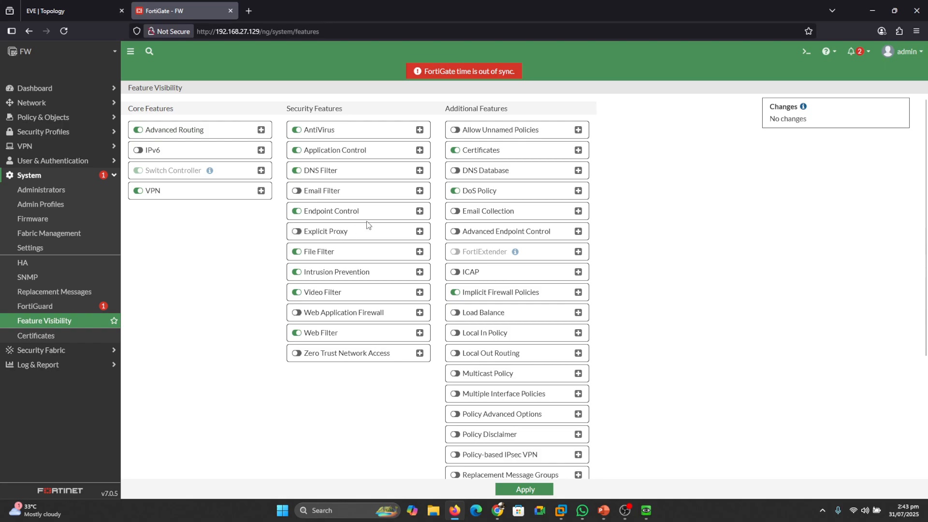
mouse_move(447, 185)
mouse_down()
mouse_move(489, 183)
mouse_move(528, 164)
mouse_move(435, 154)
mouse_move(448, 186)
mouse_up()
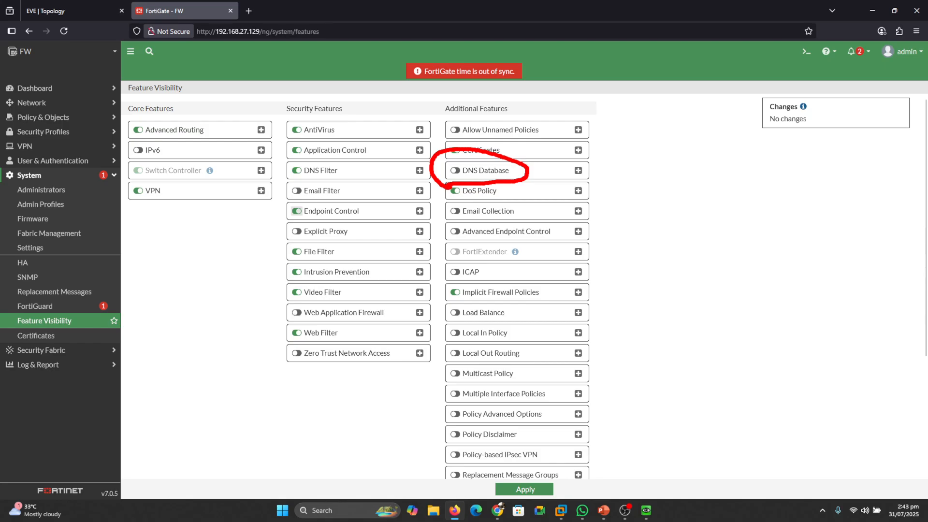
click(457, 171)
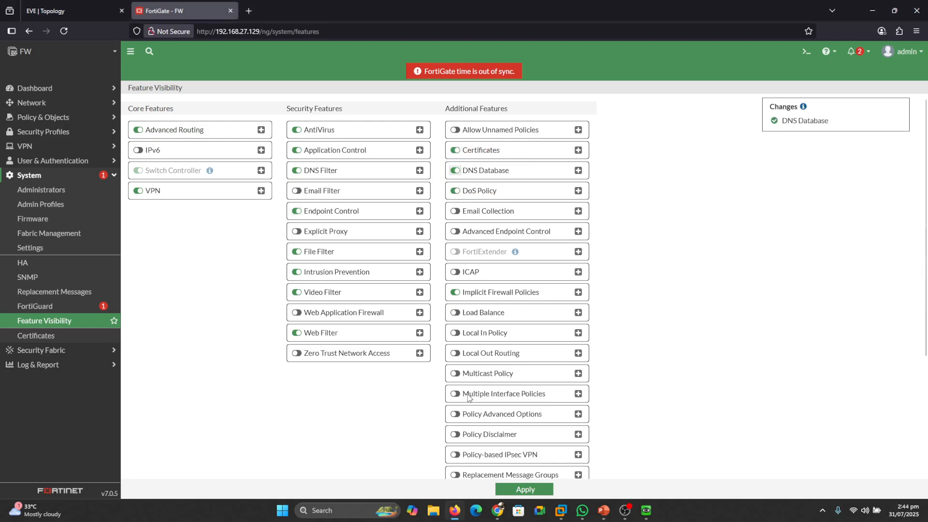
click(535, 491)
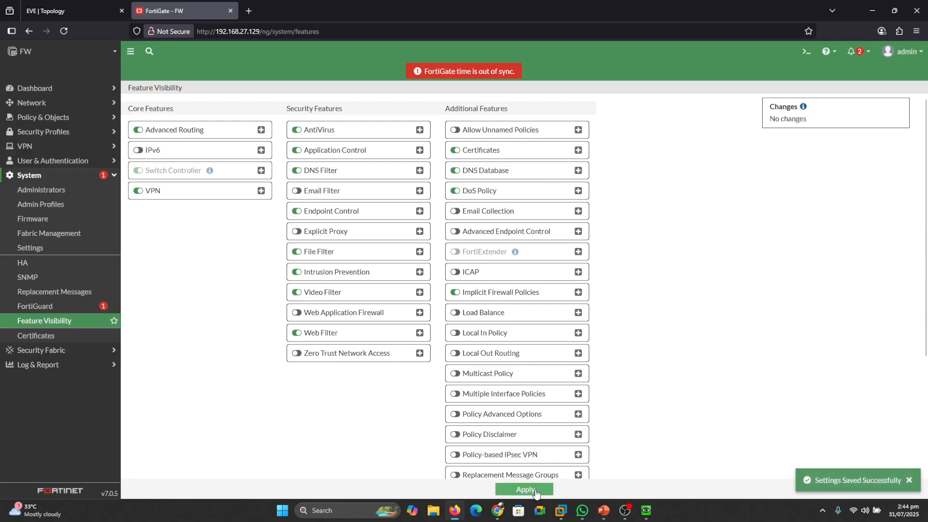
- View the network's DNS Servers page with its interface service and DNS database lists
click(26, 103)
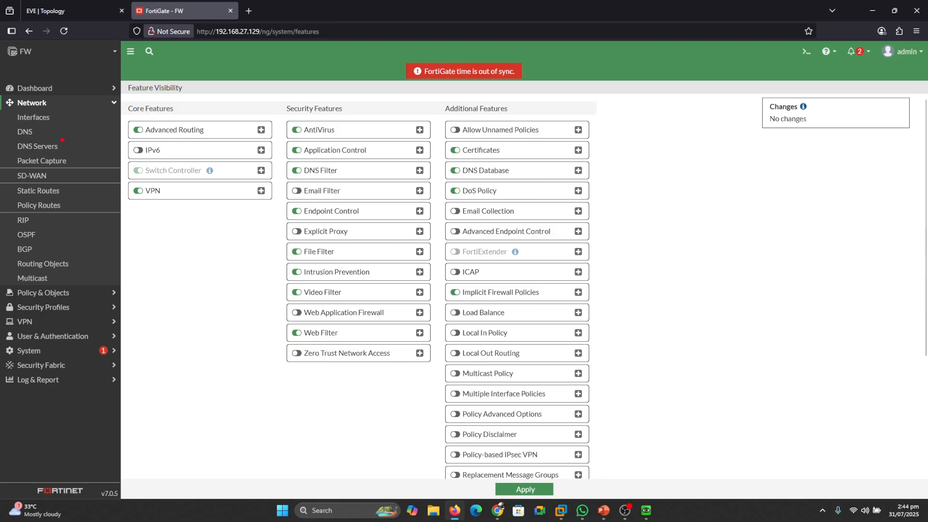
drag(65, 145, 86, 134)
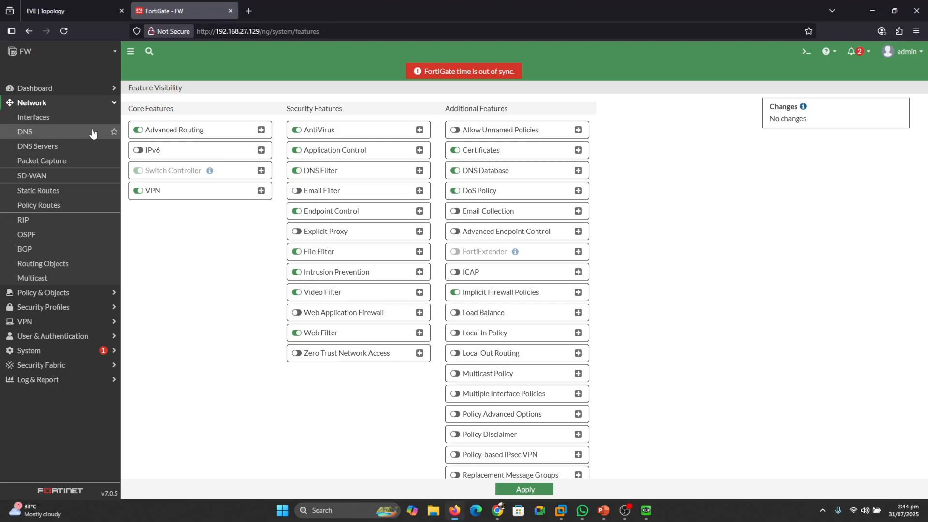
click(41, 148)
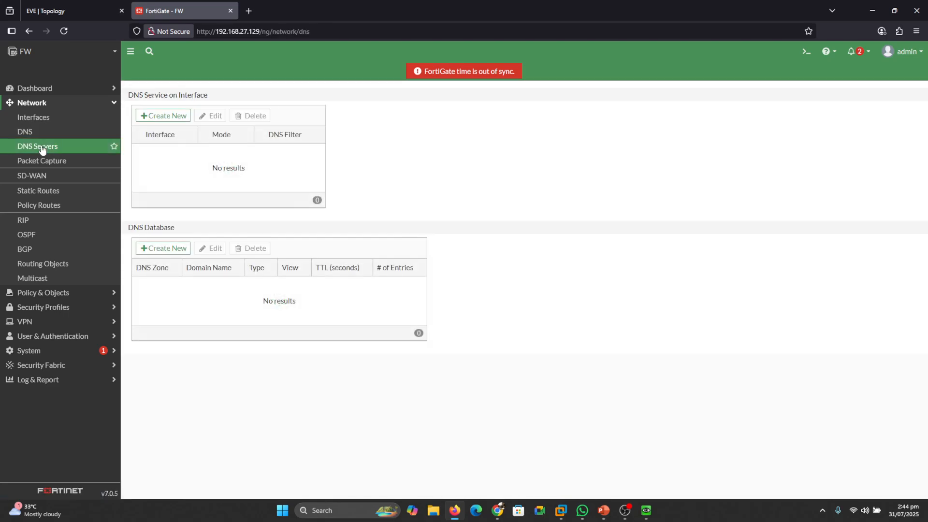
click(157, 117)
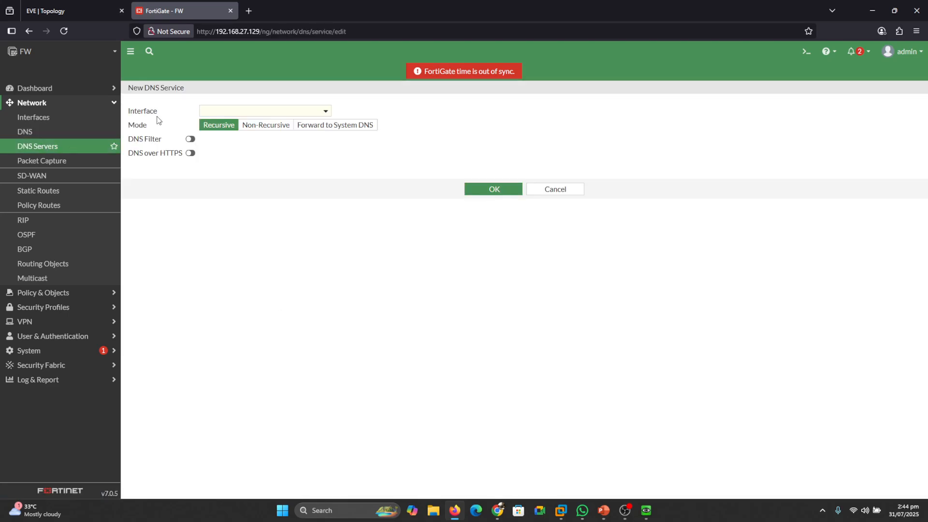
click(225, 114)
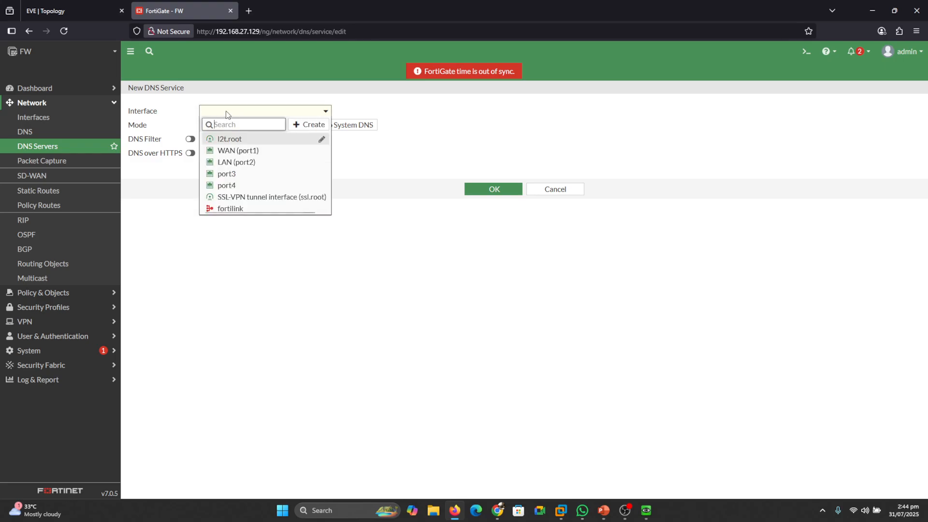
click(234, 163)
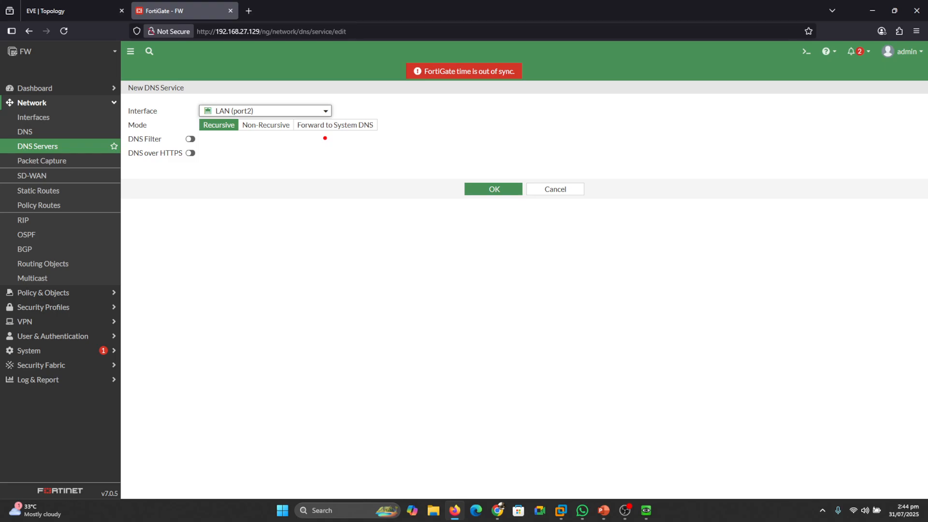
mouse_move(217, 135)
mouse_down()
mouse_move(221, 142)
mouse_move(228, 131)
mouse_up()
drag(251, 133, 275, 134)
drag(320, 136, 350, 136)
key(Escape)
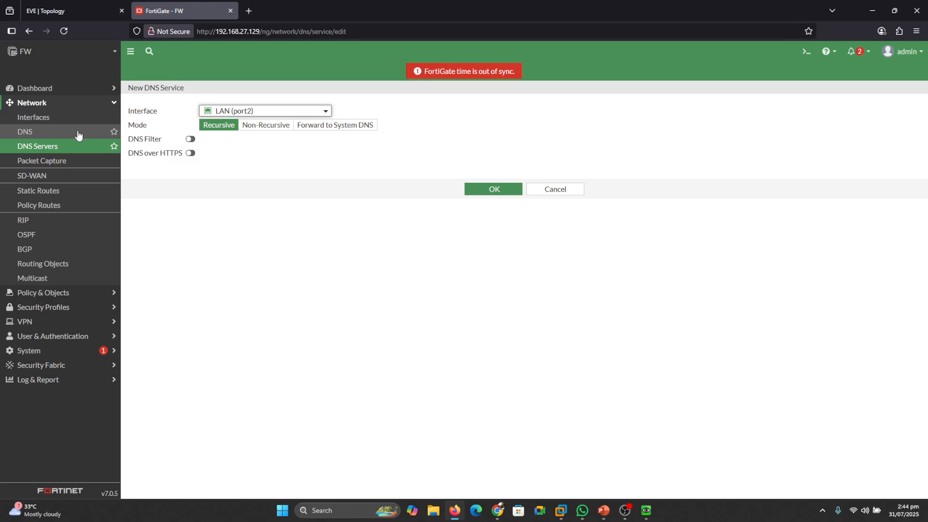
- Specify custom DNS servers in the network DNS settings, with 1.1.1.1 as primary and 8.8.8.8 as secondary, and apply the change
click(36, 135)
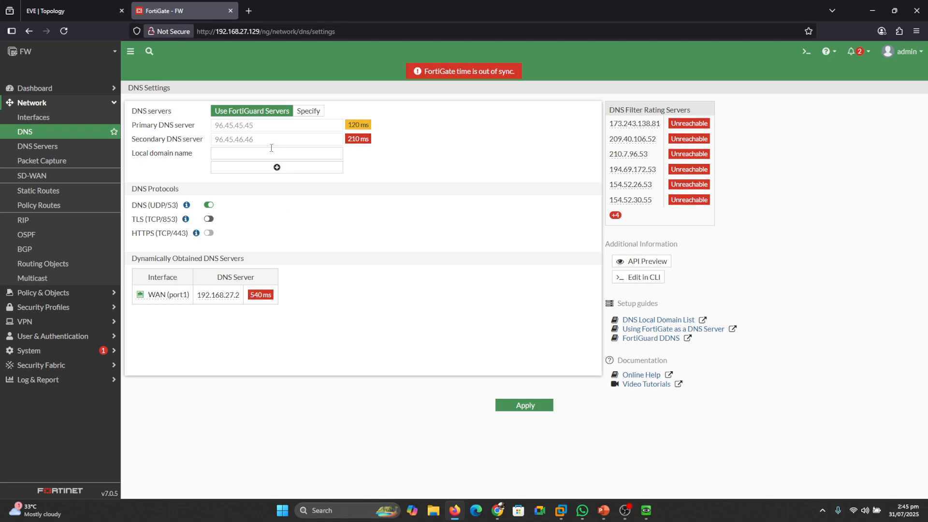
click(315, 112)
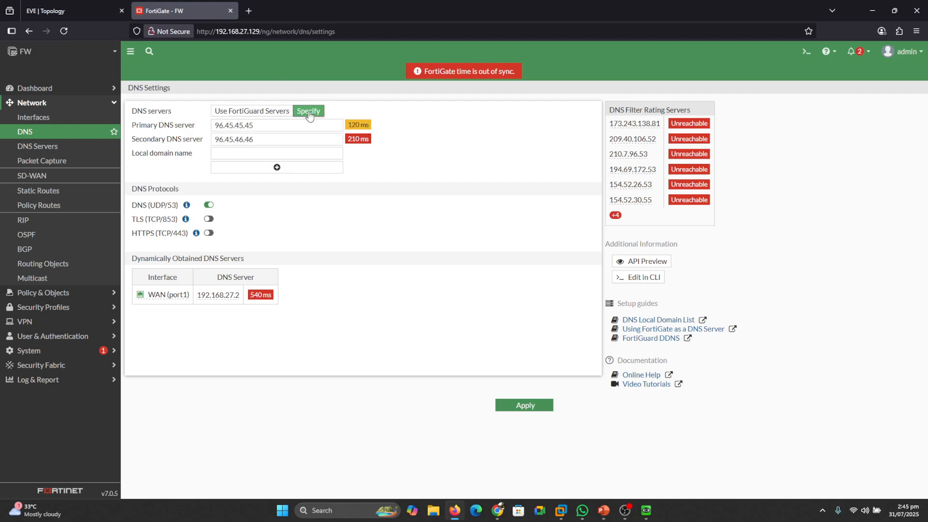
double_click(275, 125)
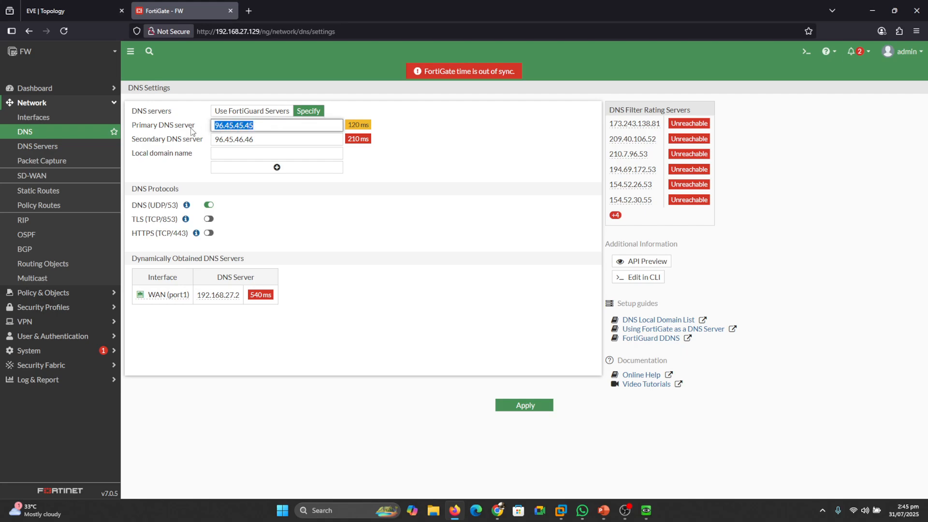
text(1.1.1.1)
double_click(241, 140)
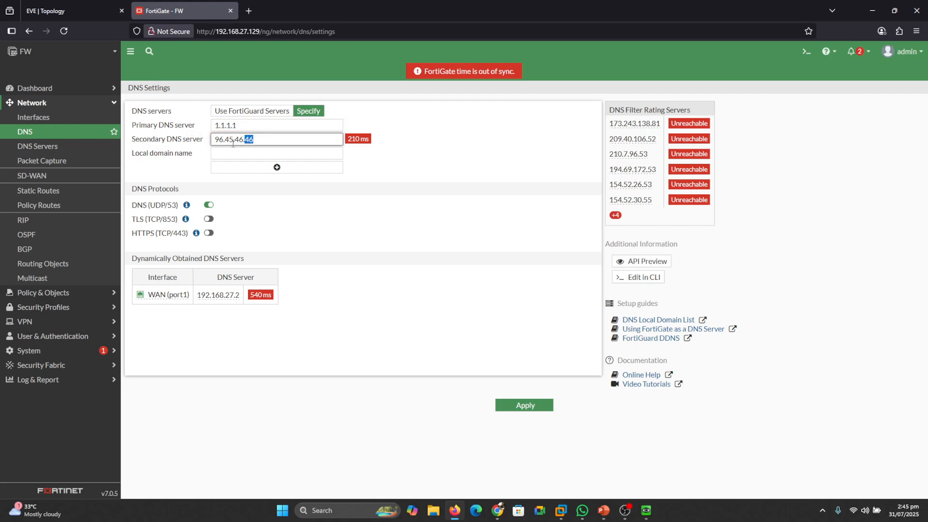
text(8.8.8.8)
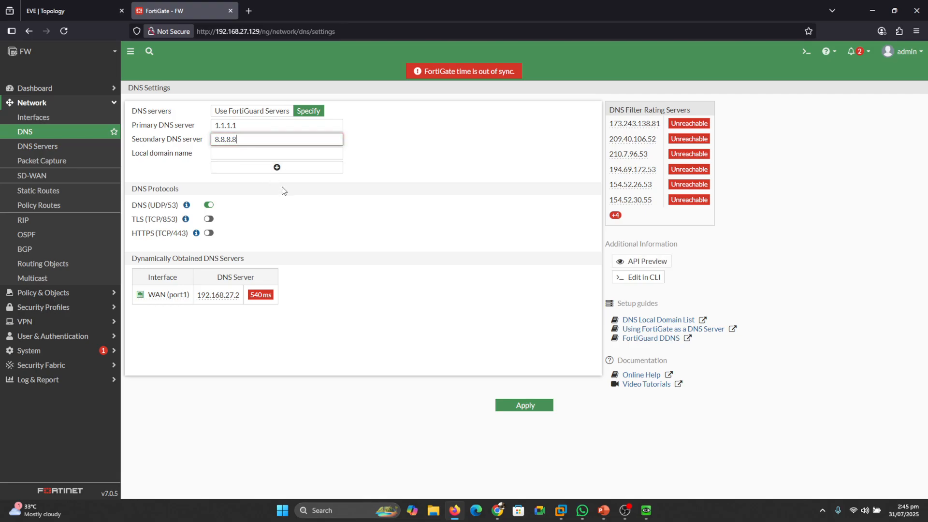
click(173, 170)
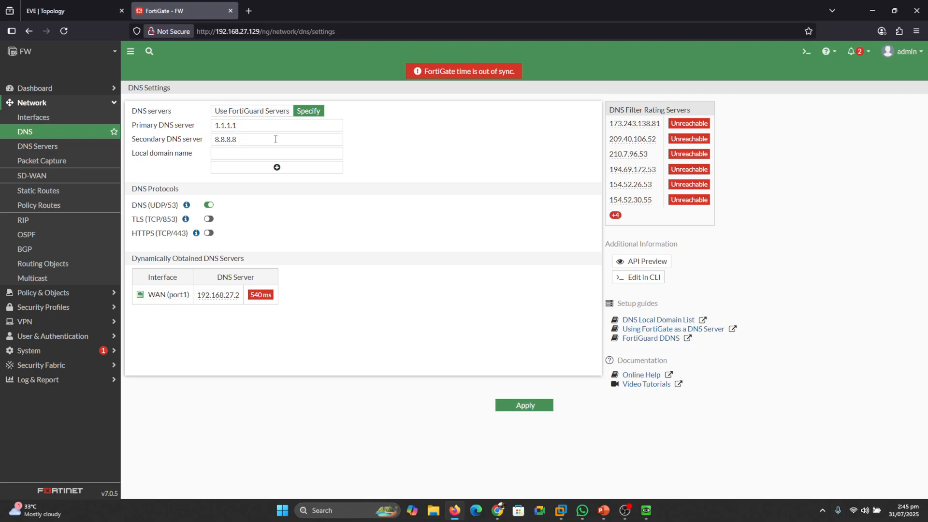
click(522, 406)
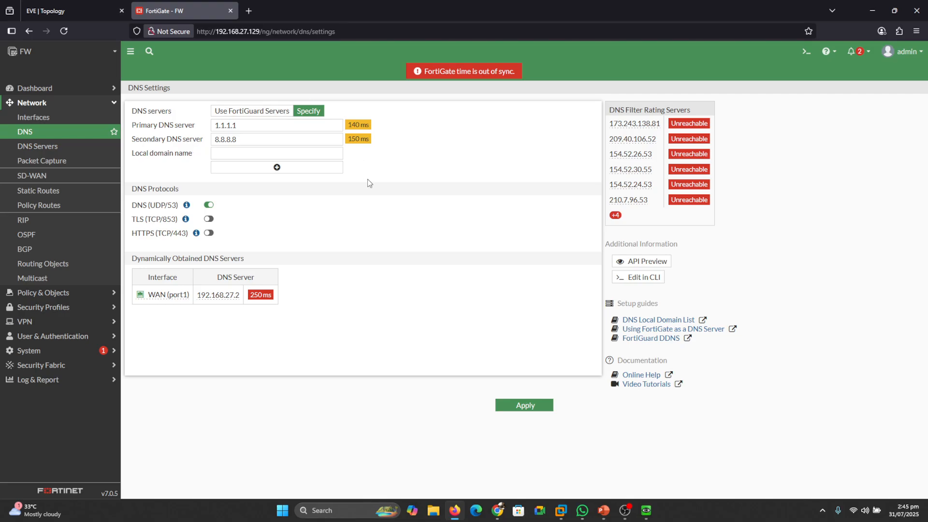
click(533, 415)
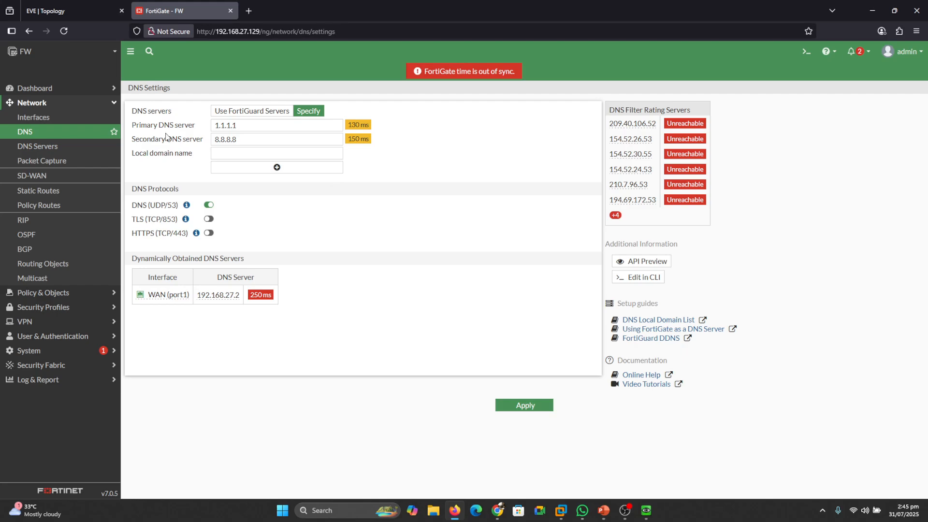
- Create a DNS service on the LAN (port2) interface in Recursive mode, and start a new DNS database zone
click(50, 149)
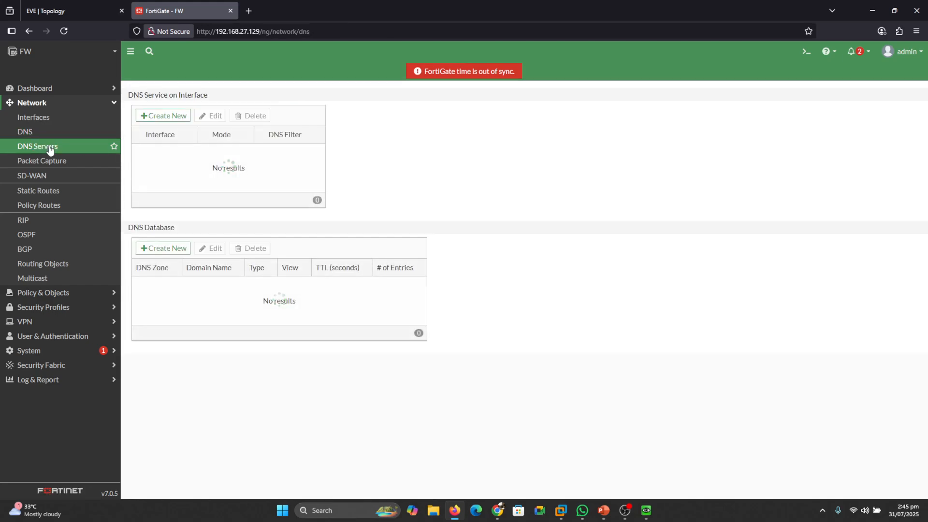
click(146, 117)
click(290, 116)
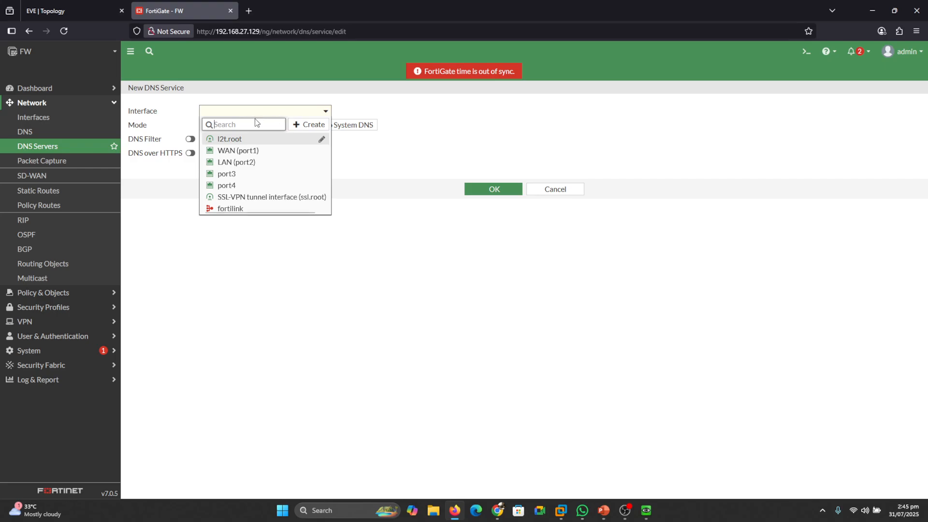
click(252, 161)
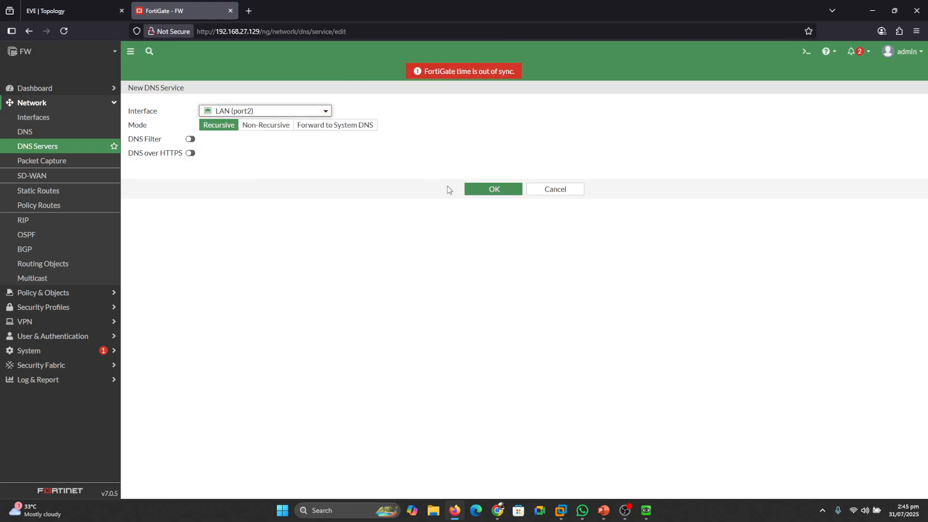
click(479, 188)
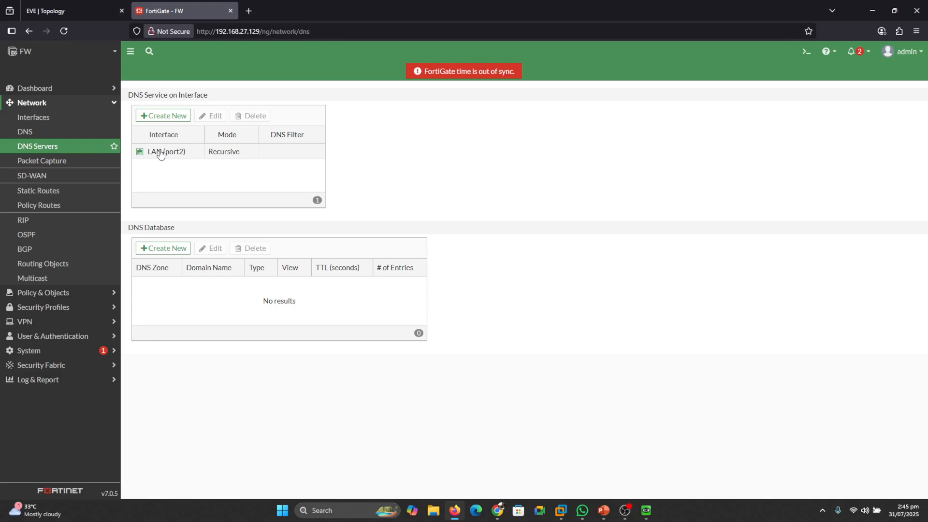
click(168, 250)
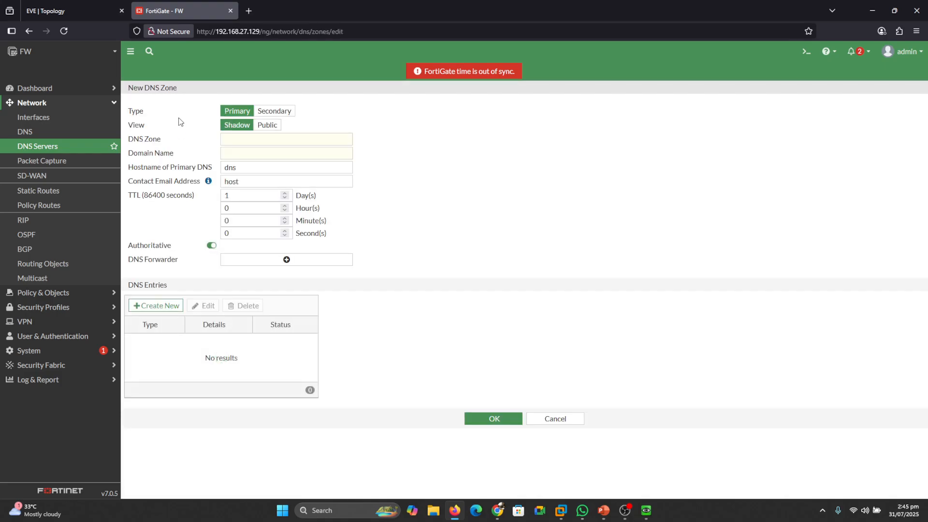
drag(235, 98, 281, 92)
mouse_move(476, 154)
mouse_down()
mouse_move(516, 155)
mouse_move(520, 175)
mouse_up()
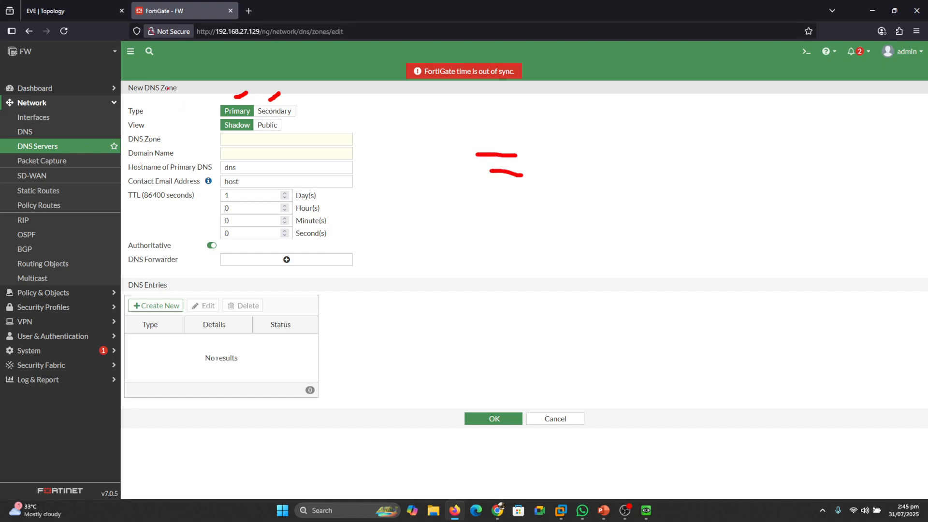
drag(137, 100, 151, 97)
key(Escape)
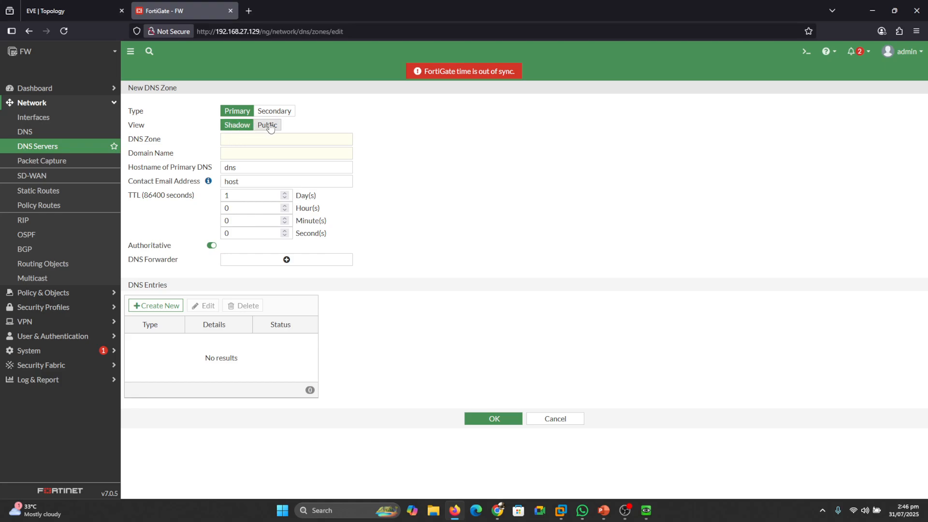
- Name the new primary DNS zone uita and set its domain name to uita.local
click(243, 140)
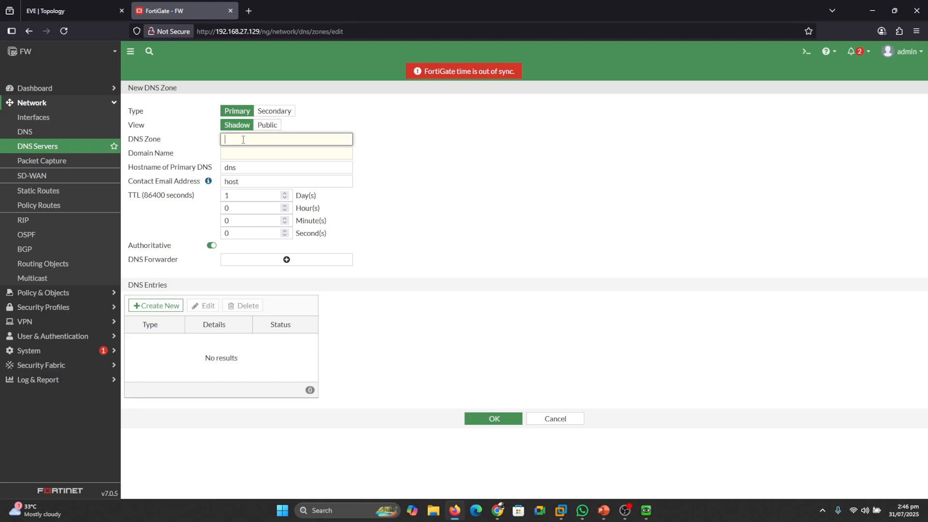
text(uita)
click(242, 154)
text(ui)
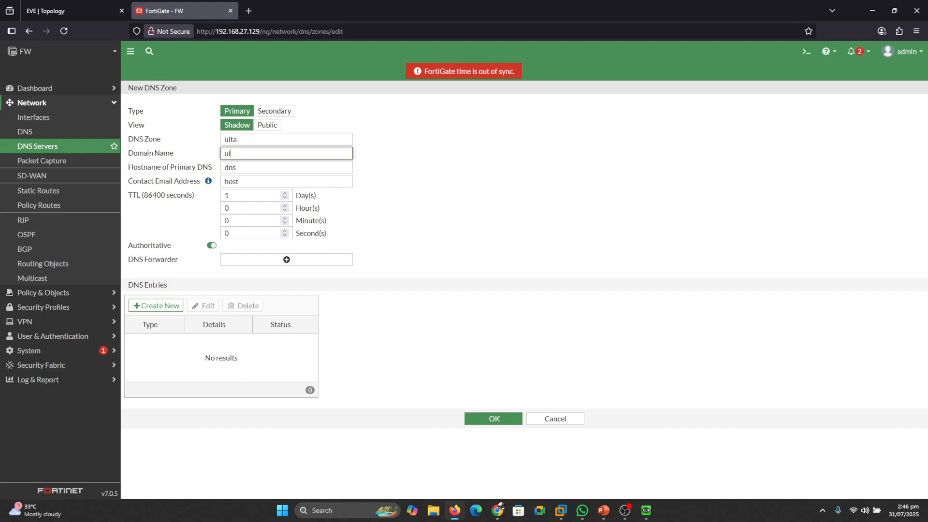
text(ta.local)
- Add 8.8.8.8 as the zone's DNS forwarder and start a new DNS entry
click(277, 265)
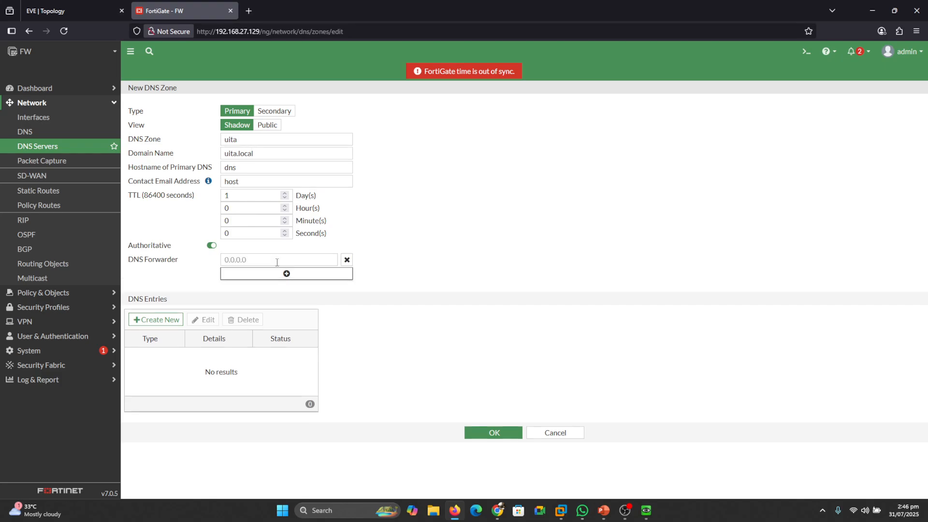
click(279, 260)
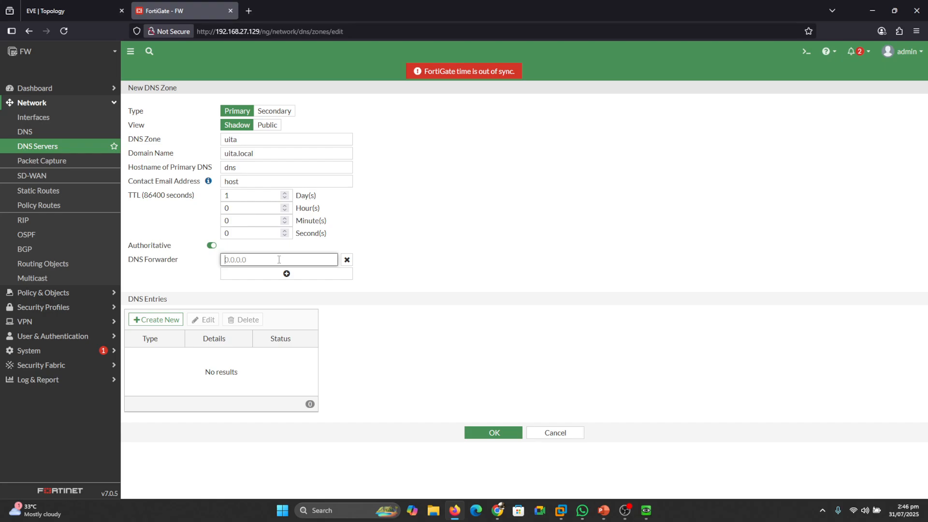
text(8.8.8.8)
click(200, 277)
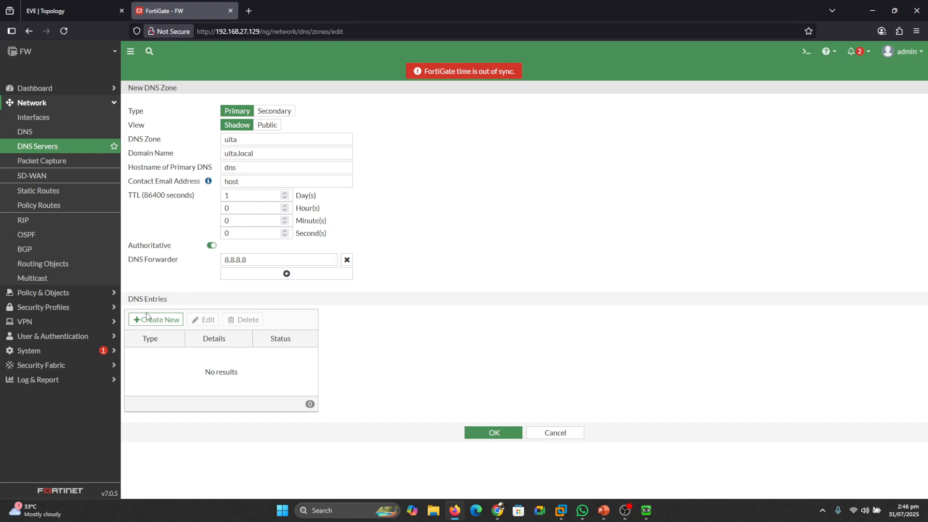
click(156, 320)
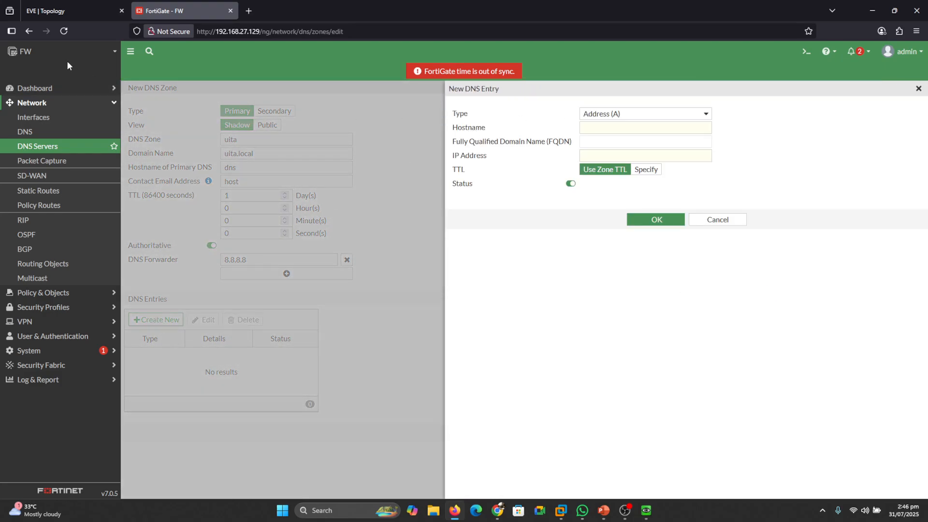
- Switch to the EVE topology and run ifconfig in the Linux-Web machine's terminal to look up its eth0 IP address
click(62, 6)
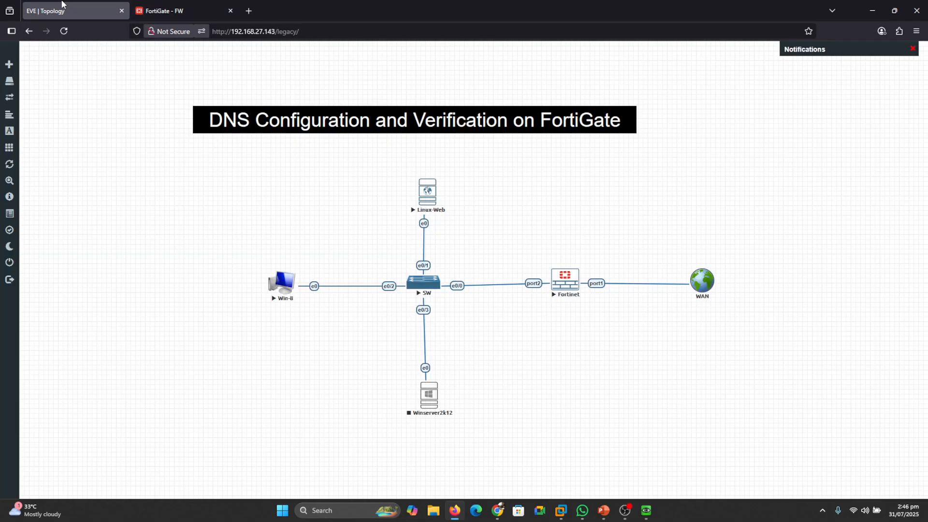
click(431, 193)
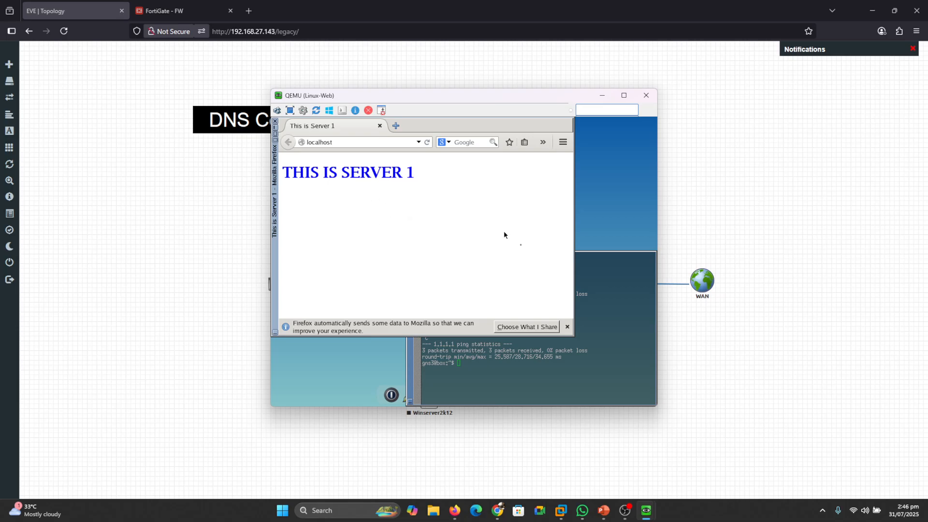
click(600, 325)
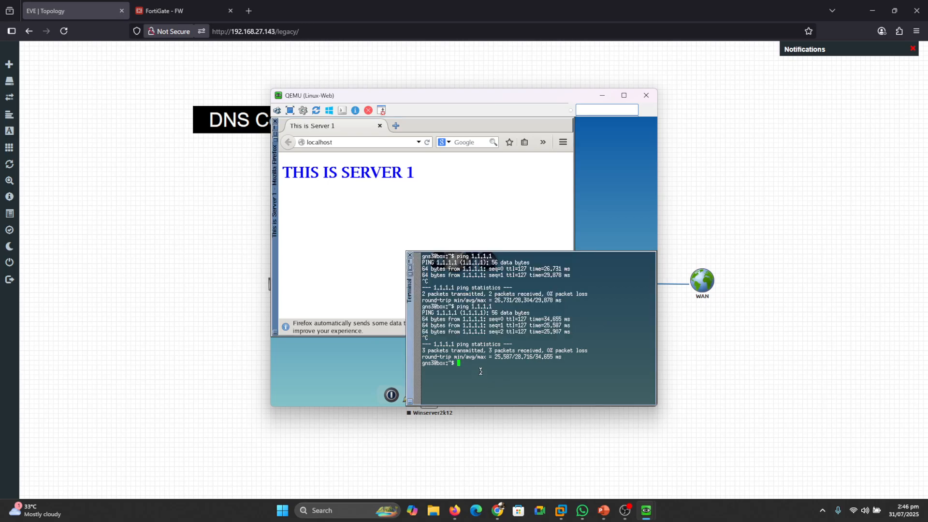
text(ifconfig)
key(Return)
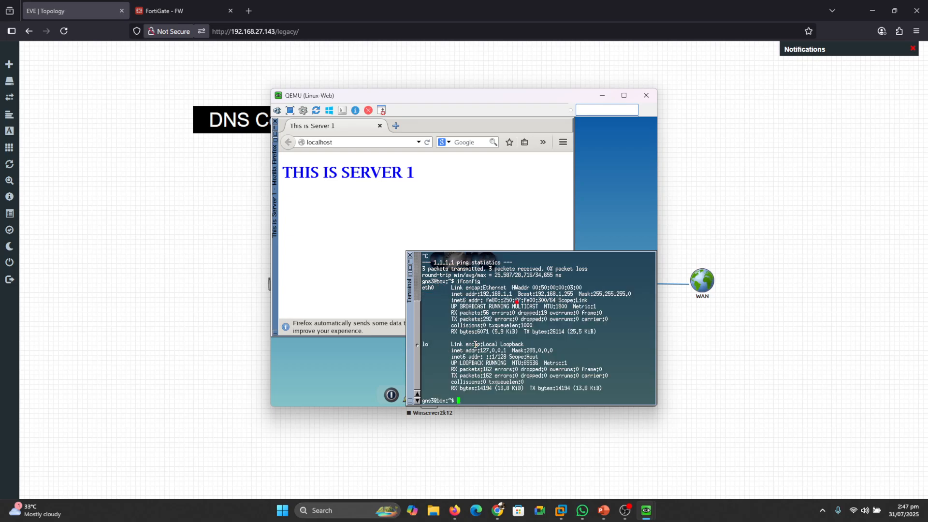
drag(473, 300, 514, 300)
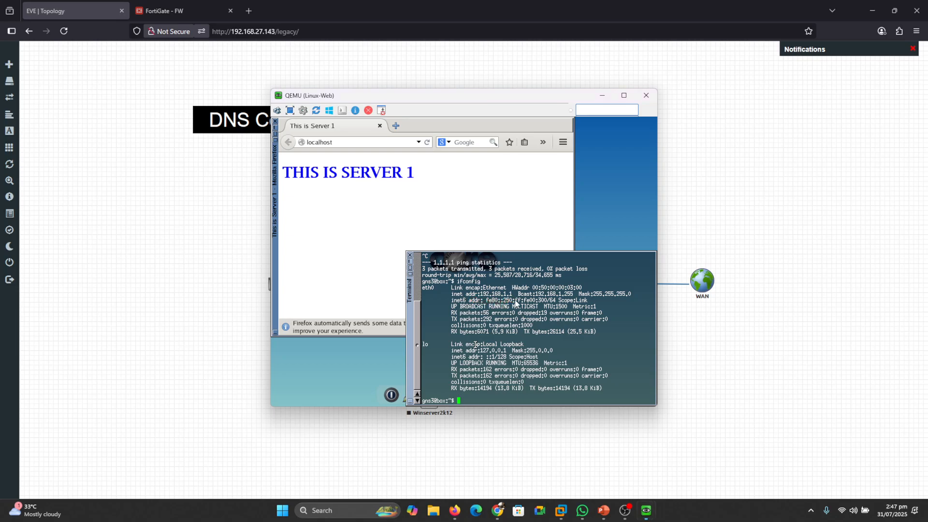
- Back in the FortiGate interface, add an Address (A) entry with hostname pc1 and IP address 192.168.1.1, and save the DNS zone
click(163, 12)
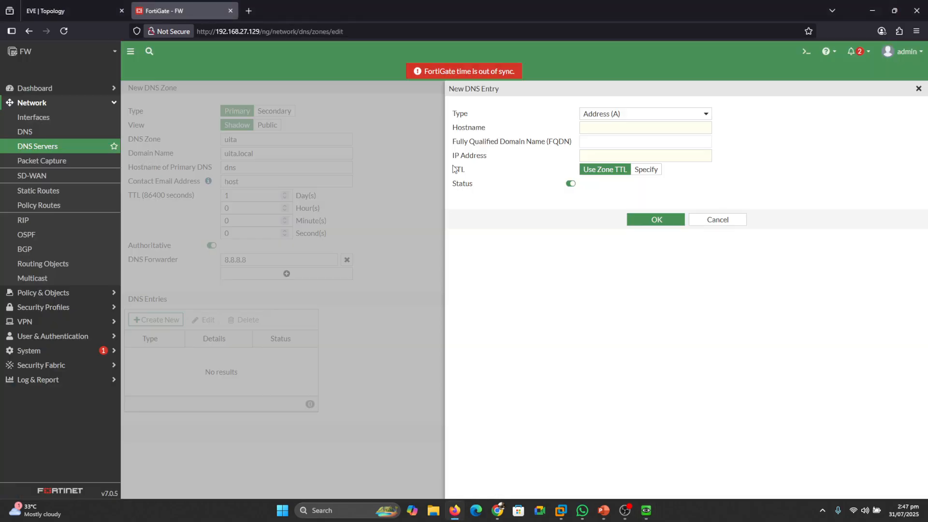
click(610, 114)
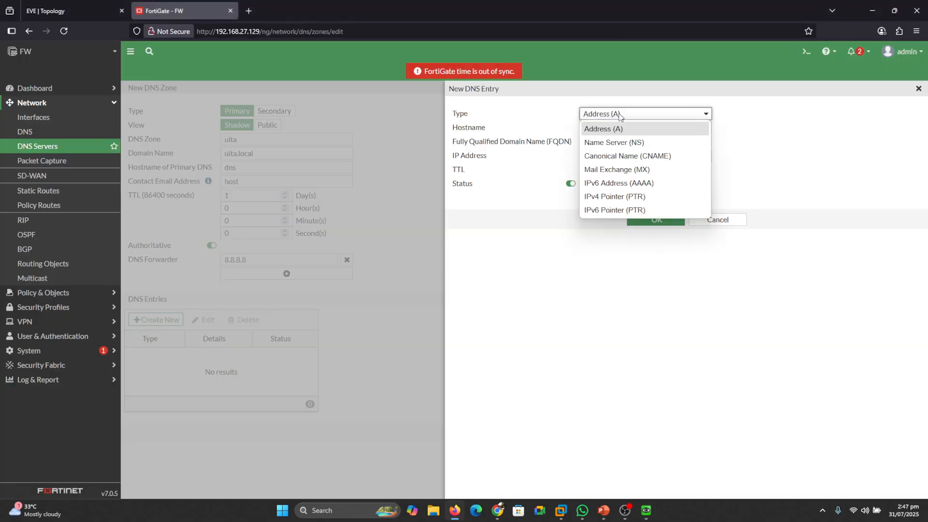
click(619, 114)
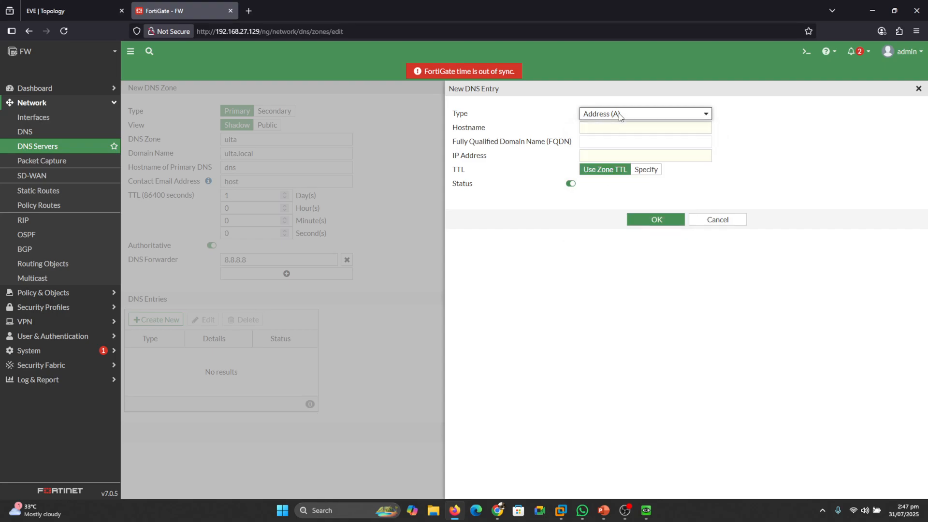
click(603, 129)
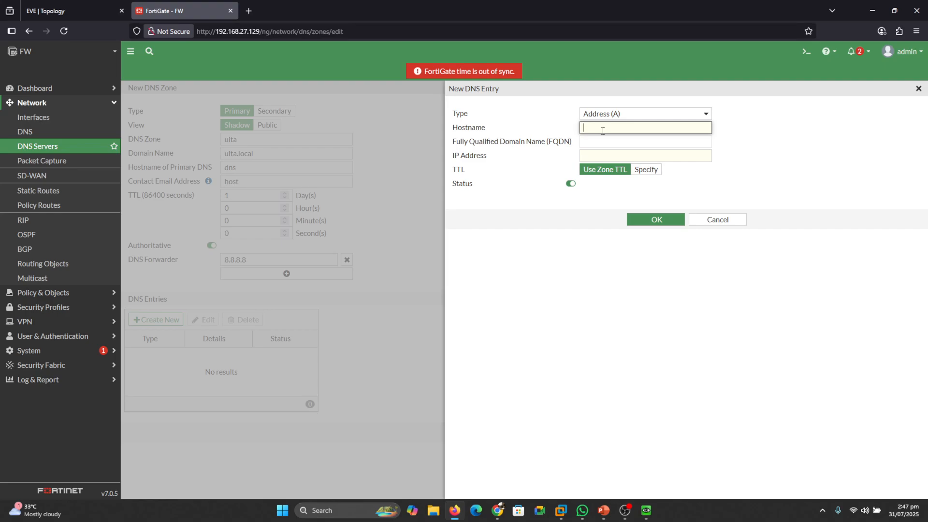
text(pc1)
click(608, 155)
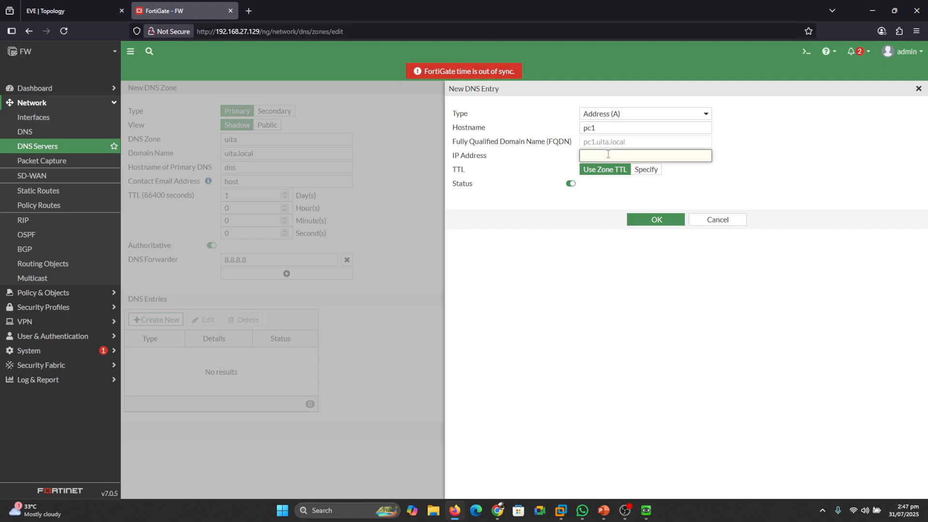
text(192.168.1.1)
mouse_move(575, 125)
mouse_down()
mouse_move(566, 155)
mouse_move(576, 159)
mouse_up()
click(656, 220)
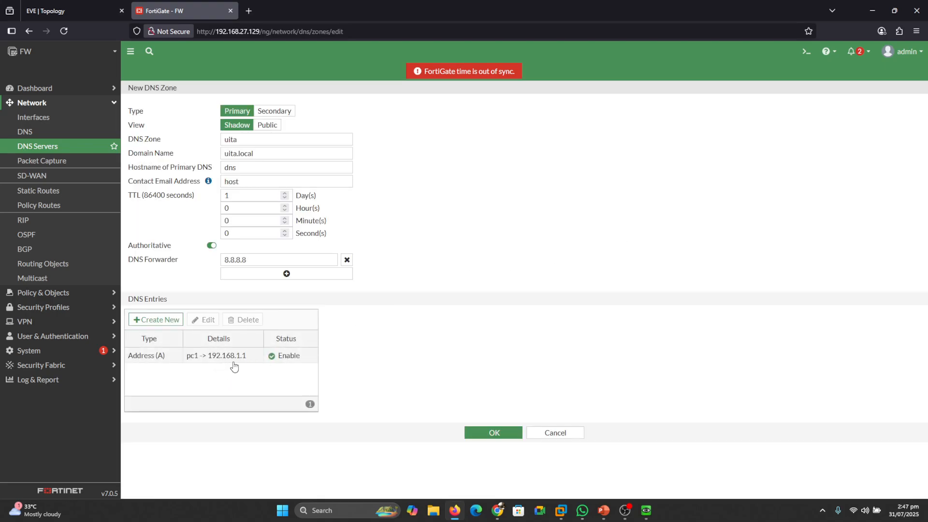
click(489, 433)
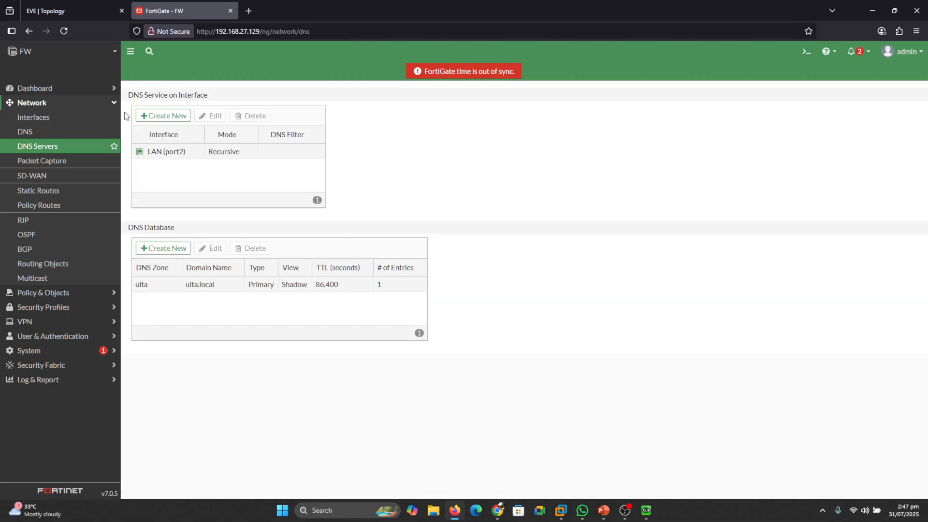
- Switch to the EVE topology, open the Win-8 machine's console and bring up its Network and Sharing Center
click(70, 6)
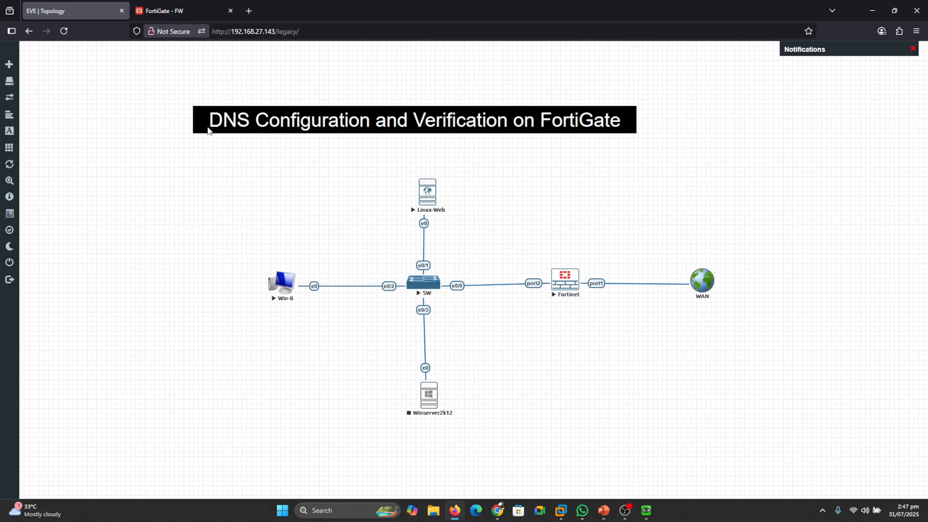
click(279, 287)
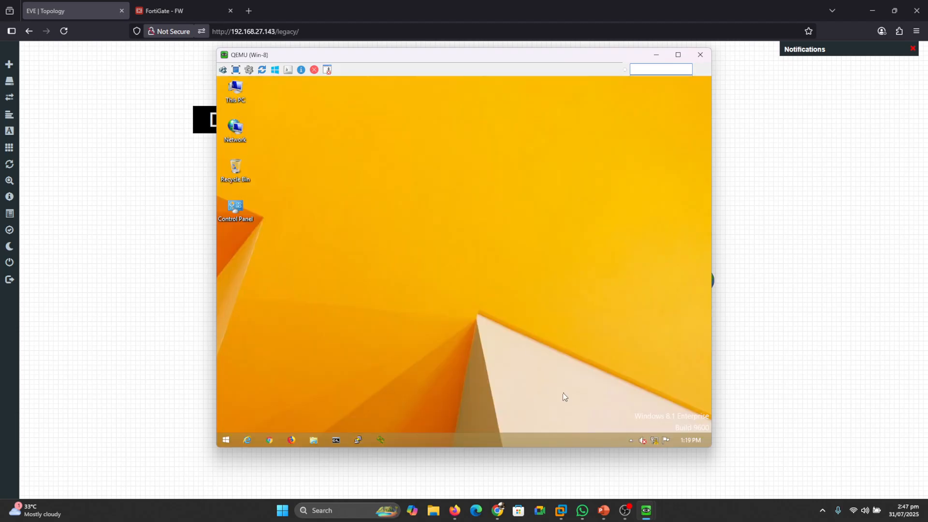
right_click(653, 441)
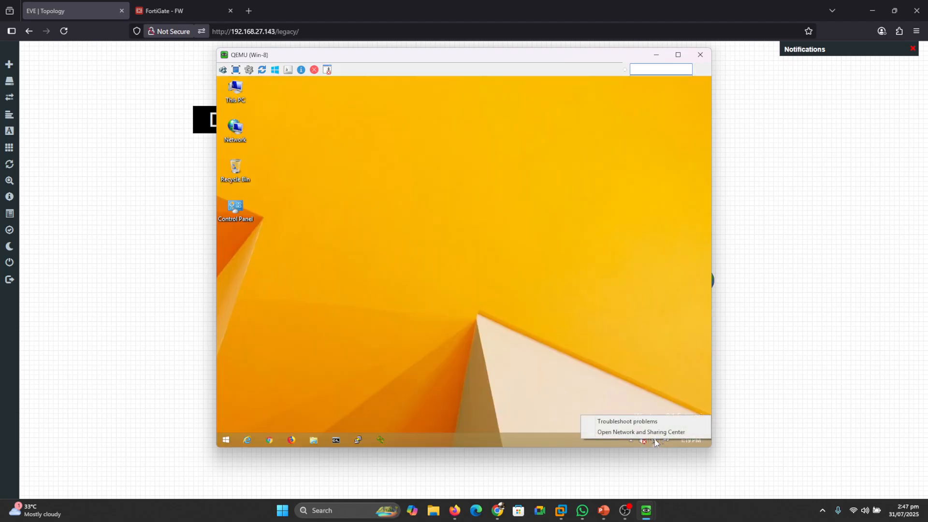
click(649, 430)
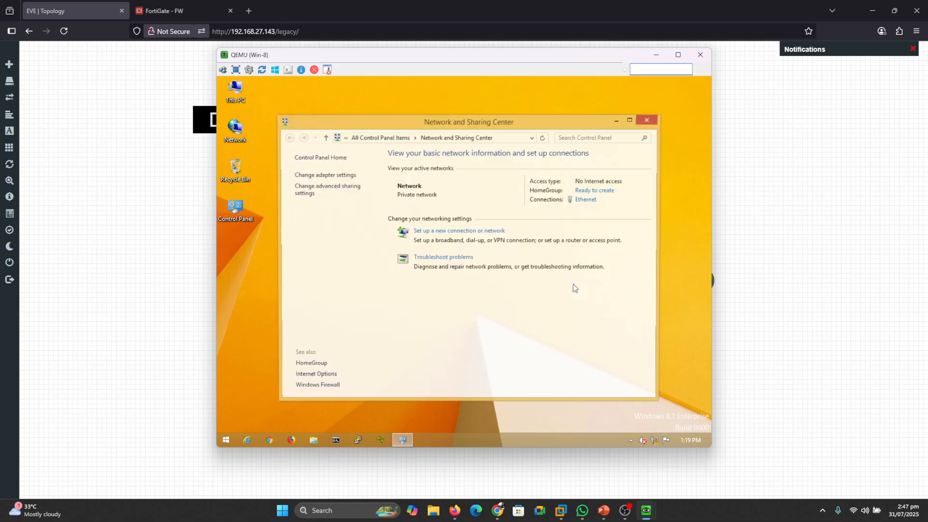
- Review the IP address and DNS server settings in the Ethernet adapter's IPv4 properties and close the adapter dialogs
click(585, 199)
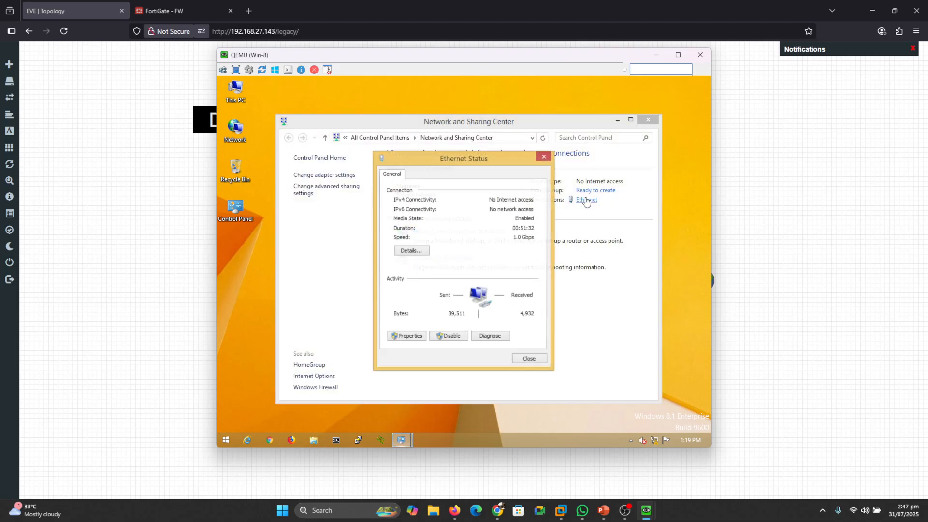
click(416, 336)
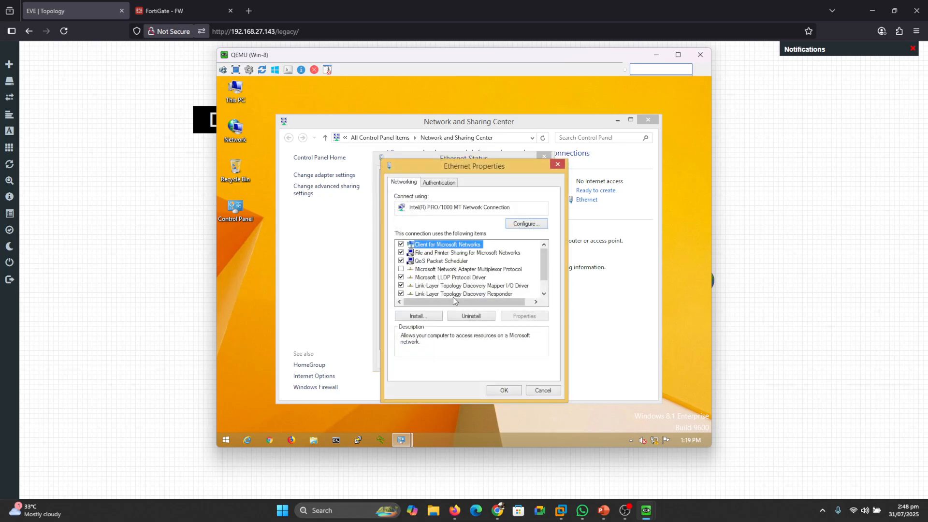
click(544, 294)
click(544, 293)
double_click(479, 295)
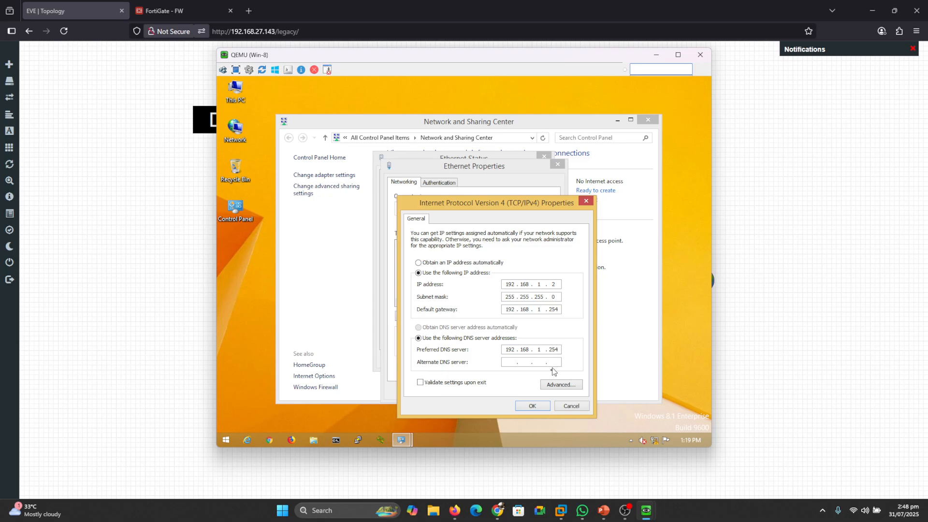
click(532, 406)
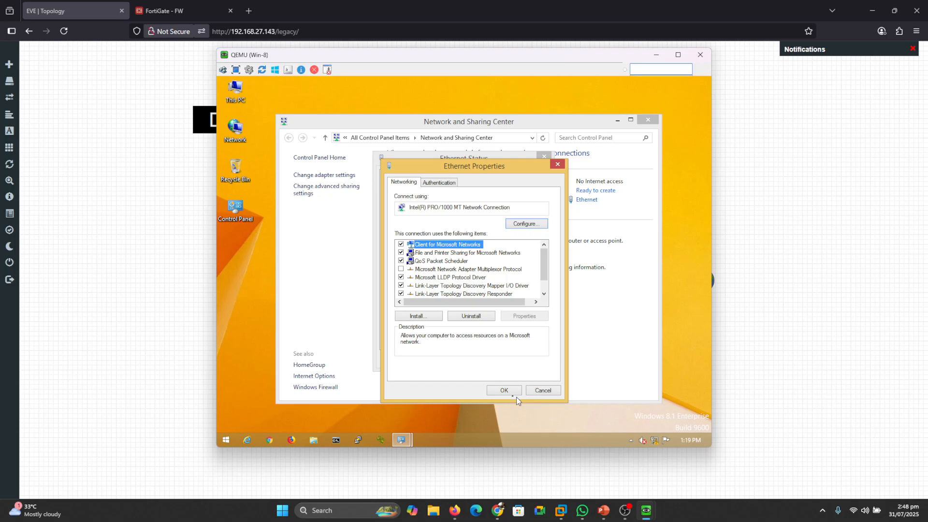
click(504, 391)
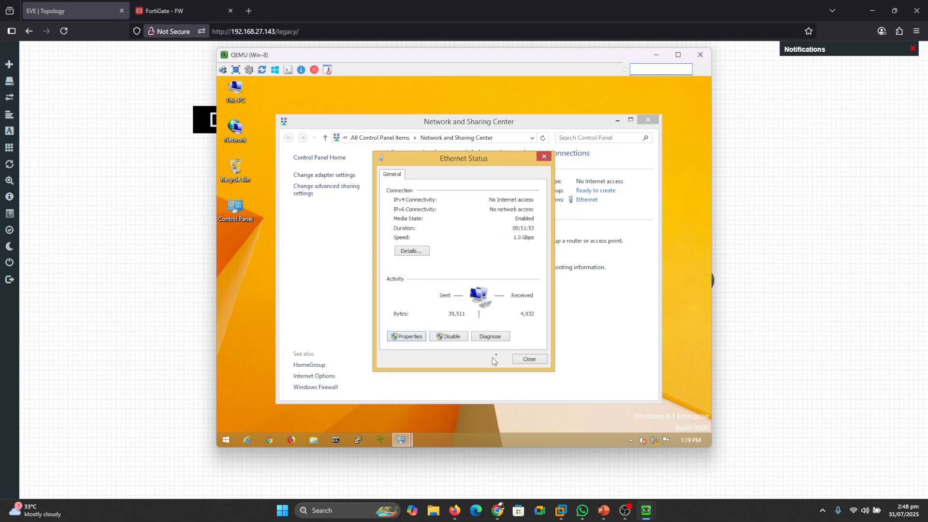
click(529, 360)
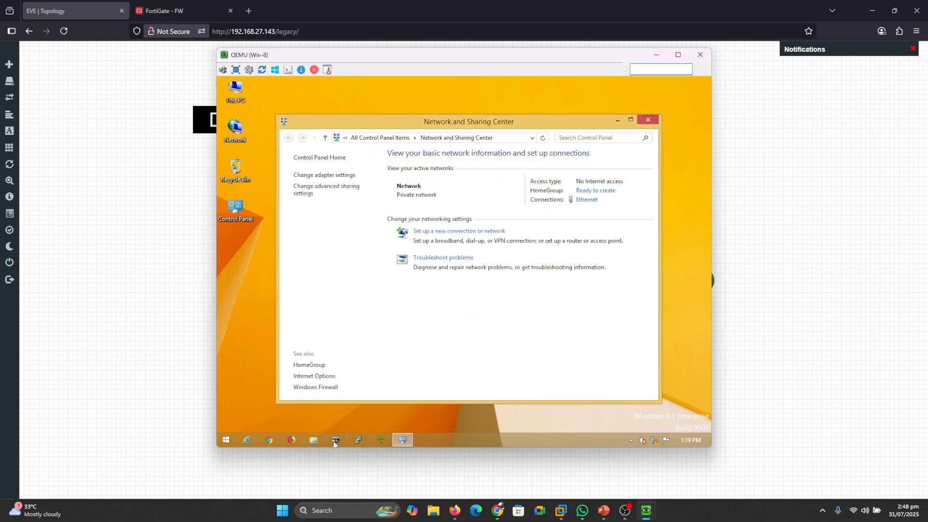
- Run nslookup in the Win-8 Command Prompt to check the default DNS server, and close the open windows
click(336, 440)
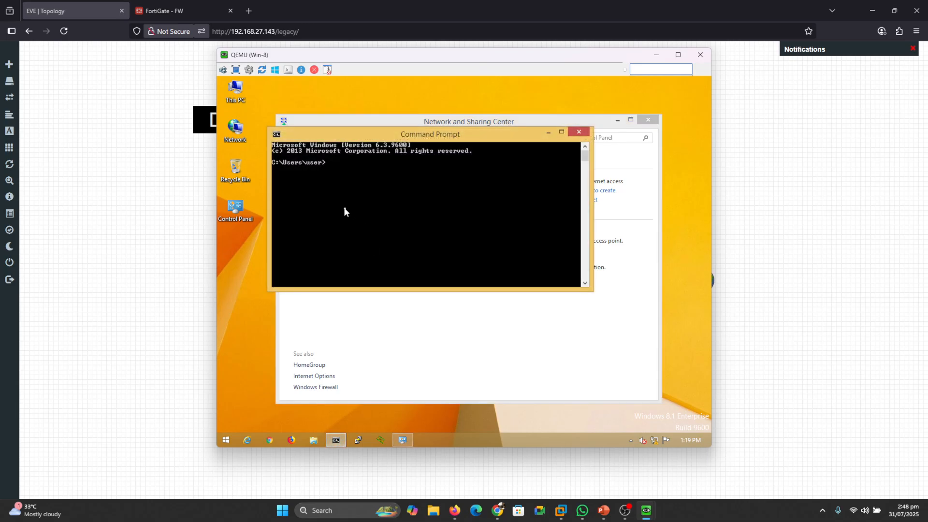
text(nslookuip)
key(BackSpace)
key(BackSpace)
text(p)
key(Return)
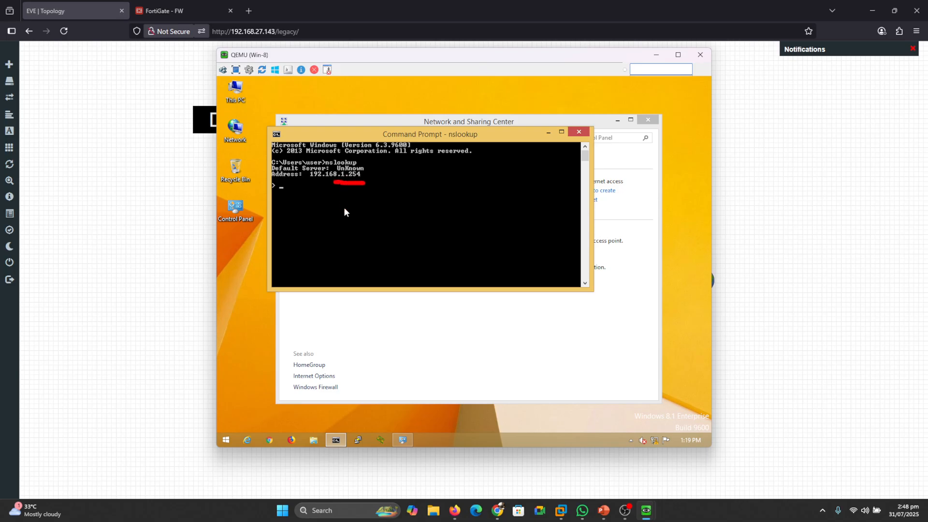
click(584, 133)
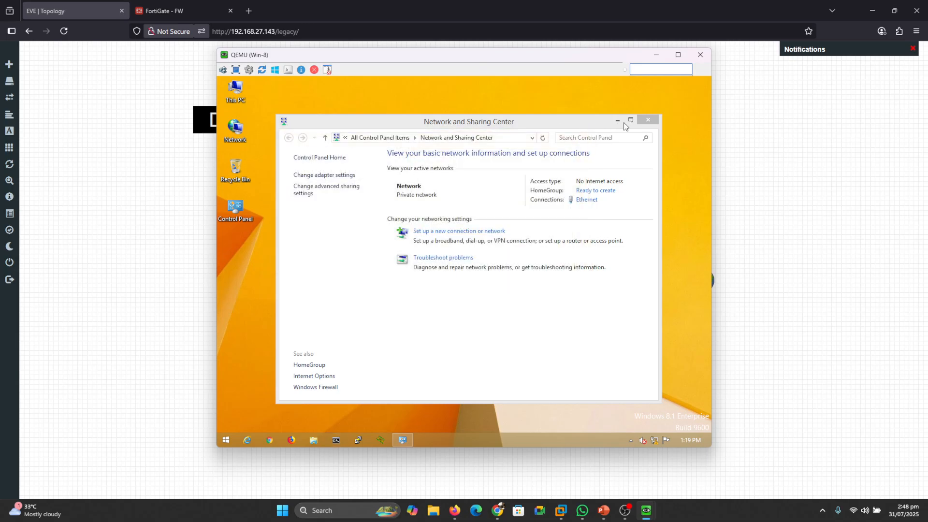
click(649, 119)
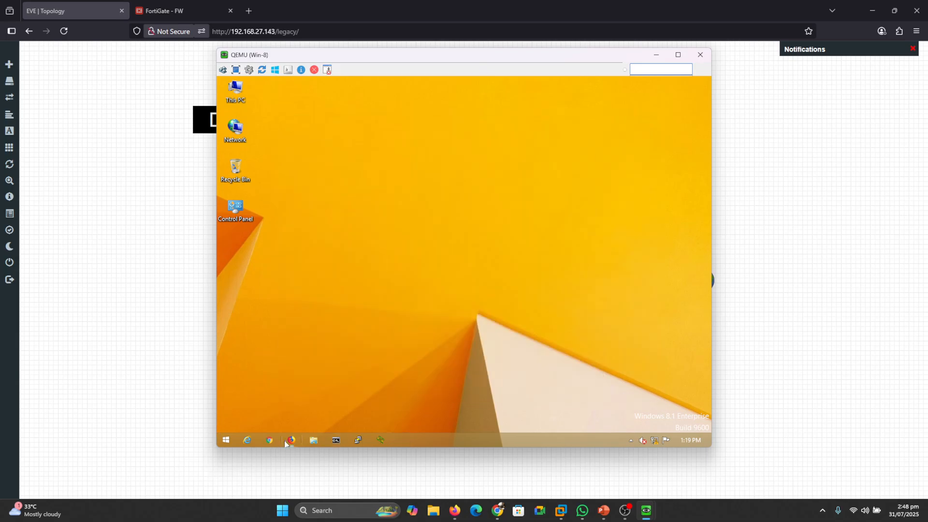
- Open Firefox on the Win-8 machine and browse to pc1.uita.local to test the local DNS record
click(286, 442)
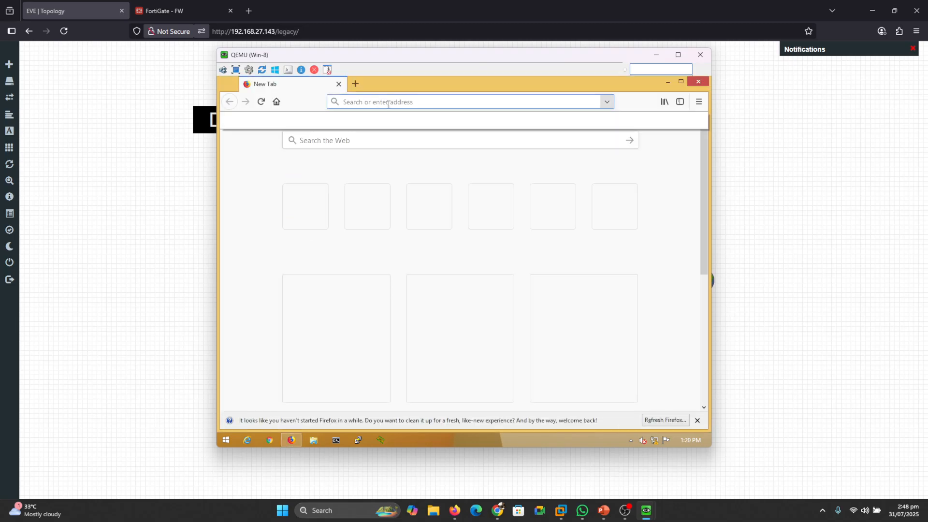
text(pc1)
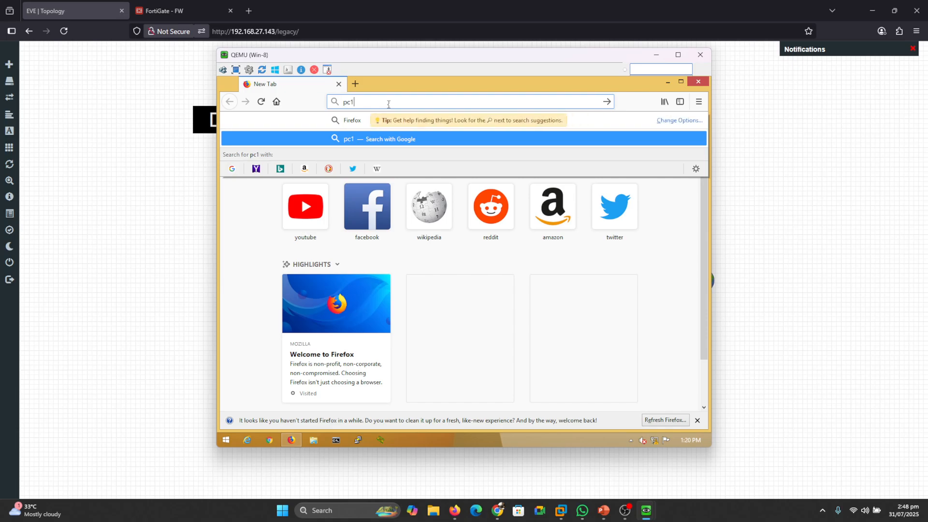
text(.u)
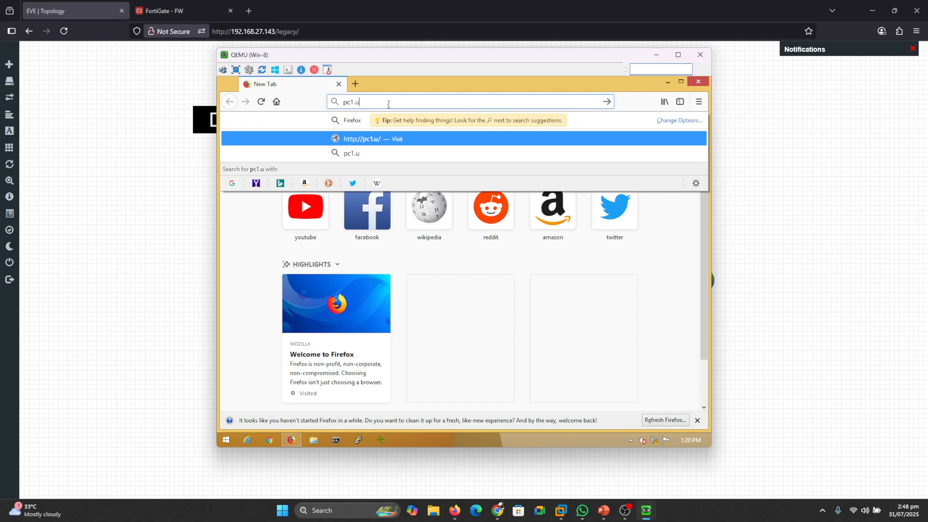
text(ita.local)
key(Return)
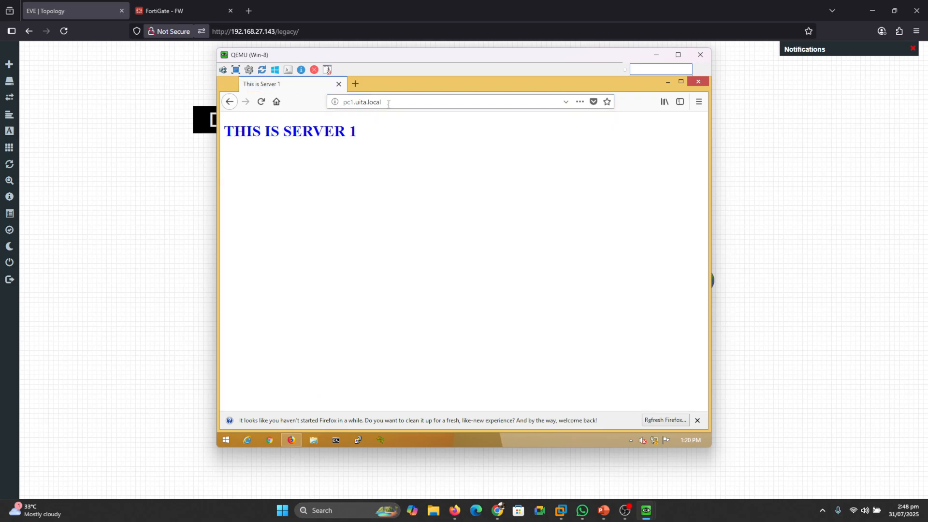
- Bring the Win-8 console back to the front to review the loaded page, and minimize it to return to the topology
click(785, 276)
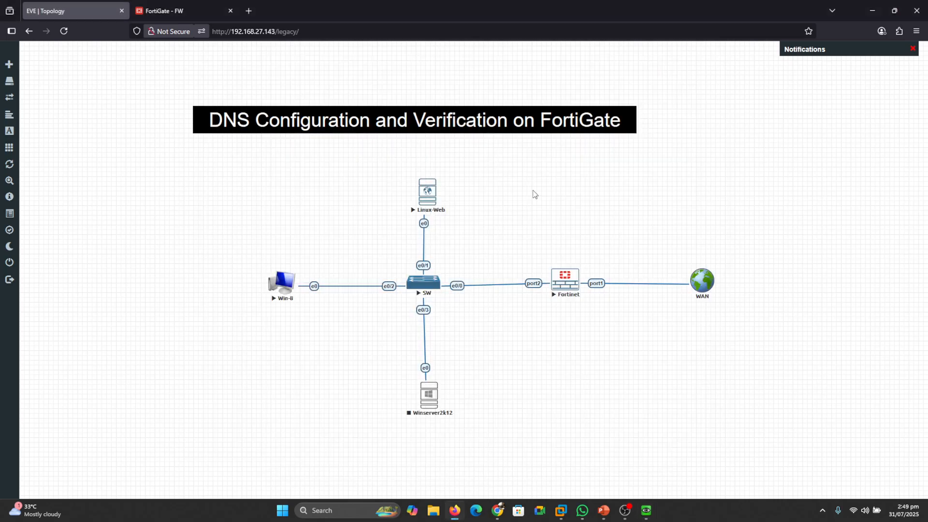
mouse_move(645, 508)
mouse_move(628, 462)
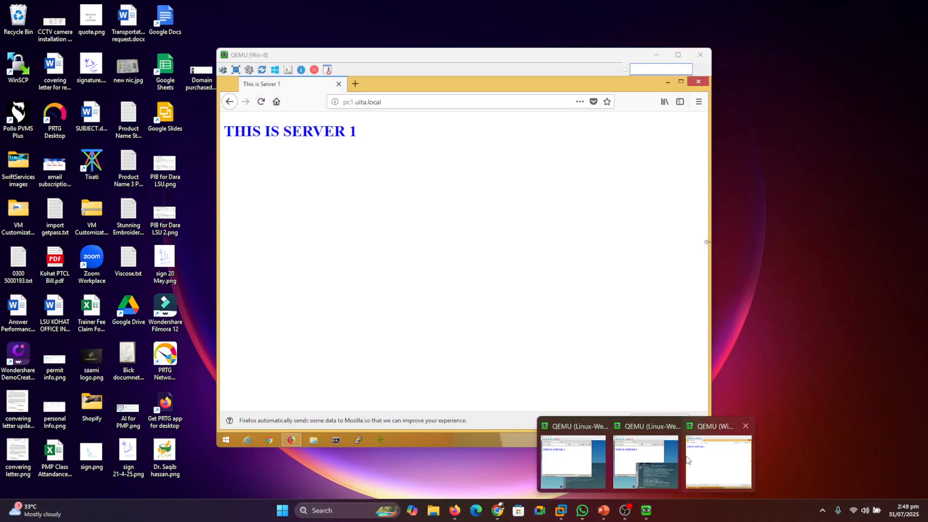
click(696, 461)
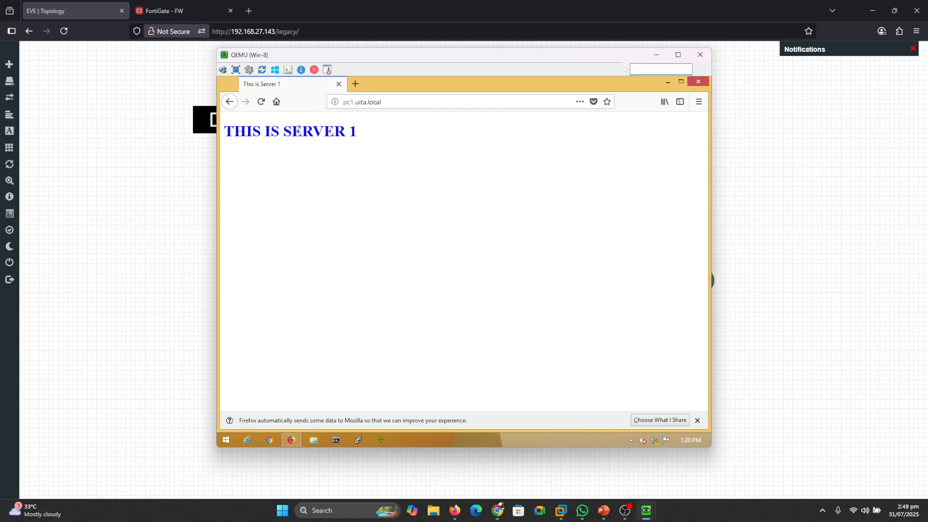
drag(356, 57, 296, 154)
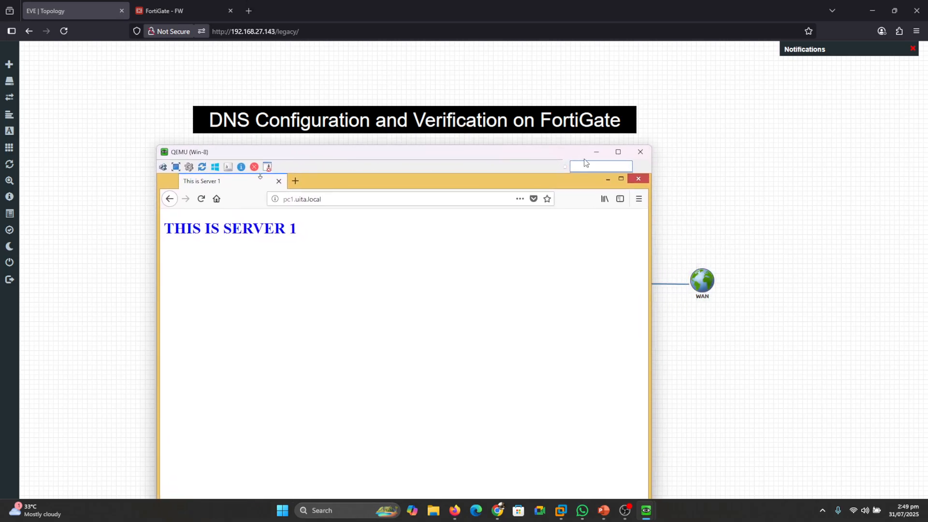
click(596, 152)
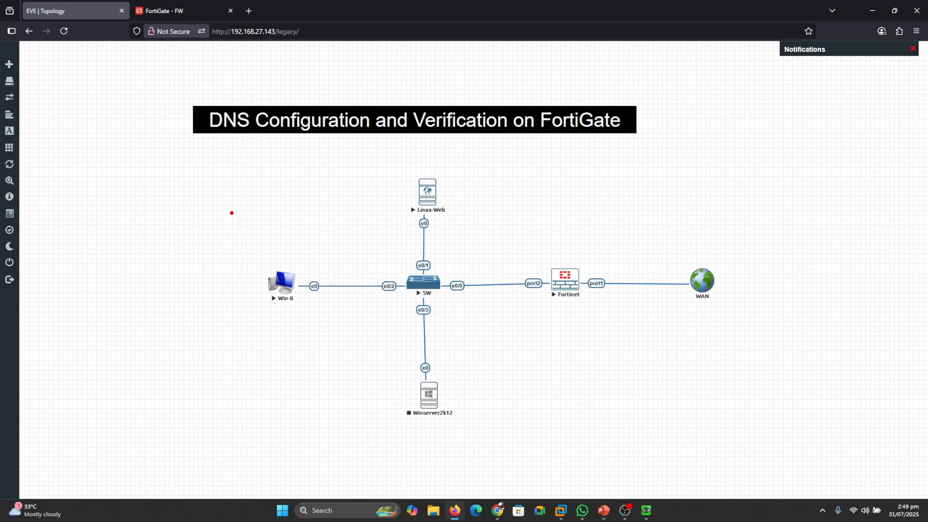
mouse_move(300, 271)
mouse_down()
mouse_move(356, 258)
mouse_move(544, 277)
mouse_up()
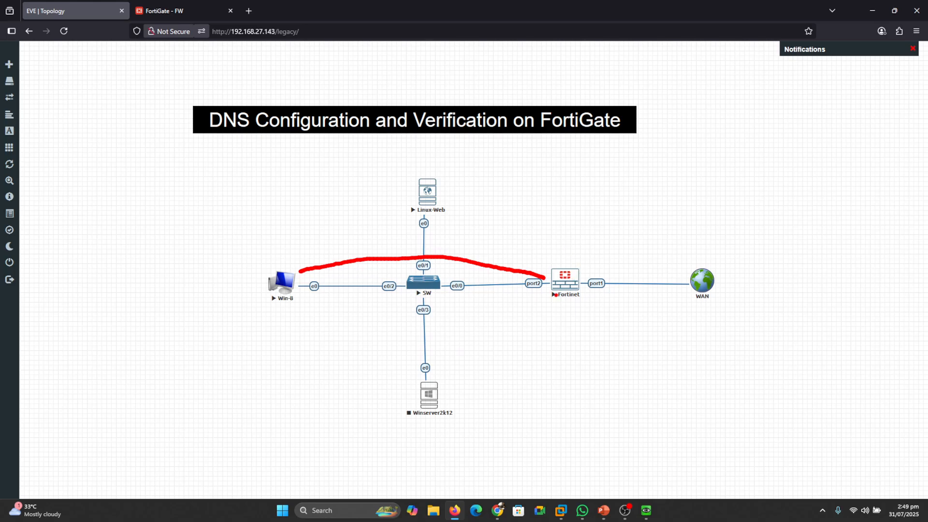
mouse_move(548, 297)
mouse_down()
mouse_move(429, 298)
mouse_move(296, 276)
mouse_move(414, 193)
mouse_up()
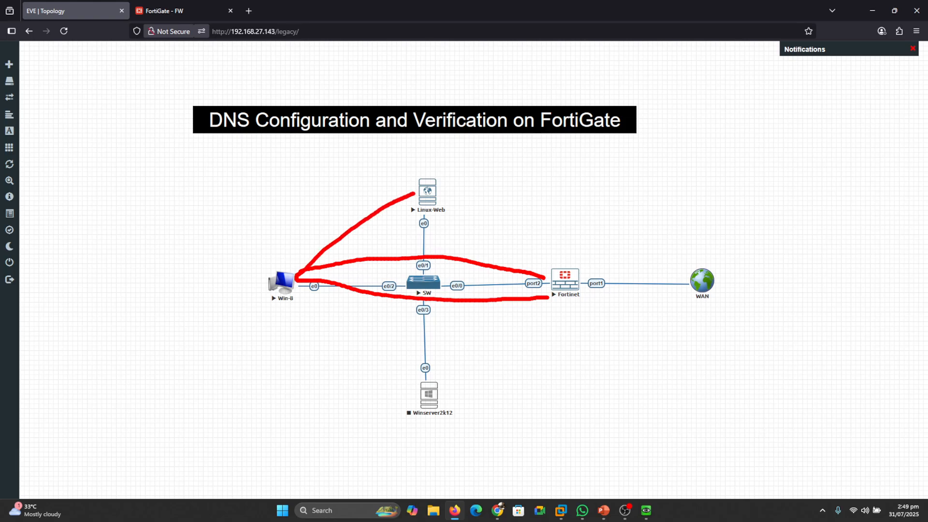